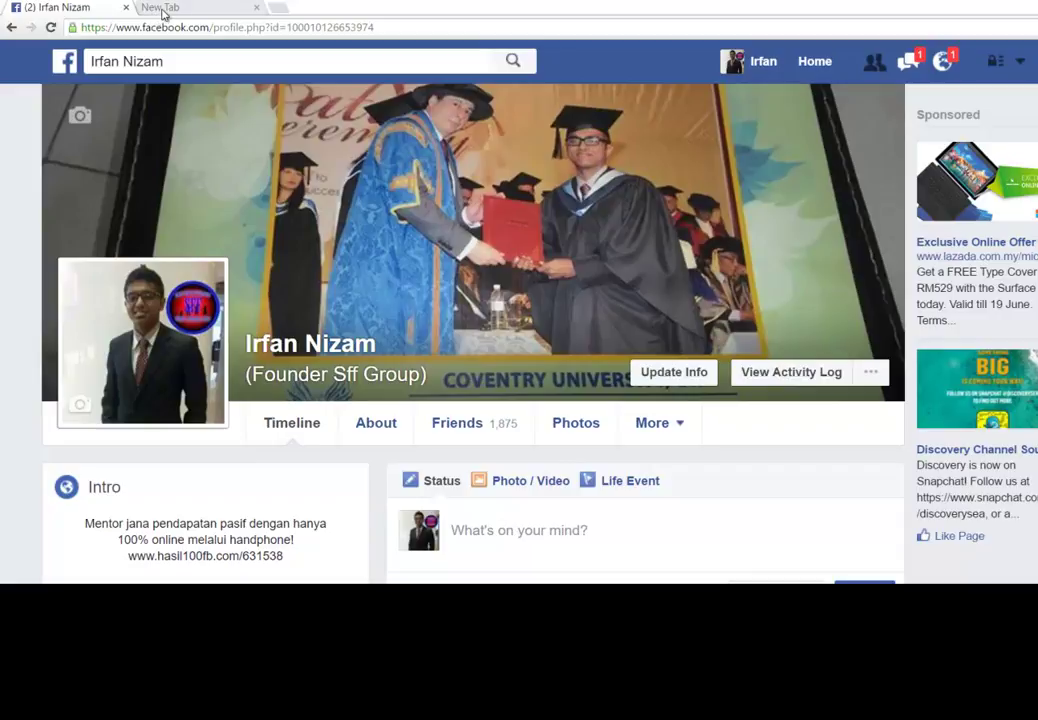
# Step: Search Google for Postcron in the empty browser tab and open the postcron.com site from the results
pyautogui.click(171, 9)
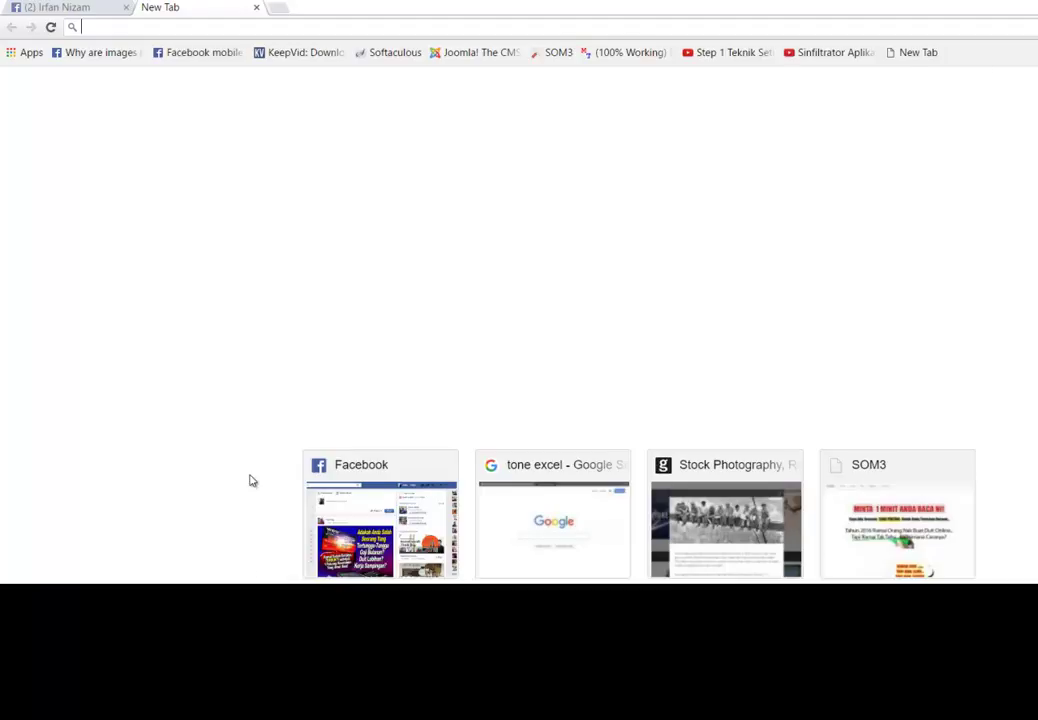
pyautogui.click(536, 530)
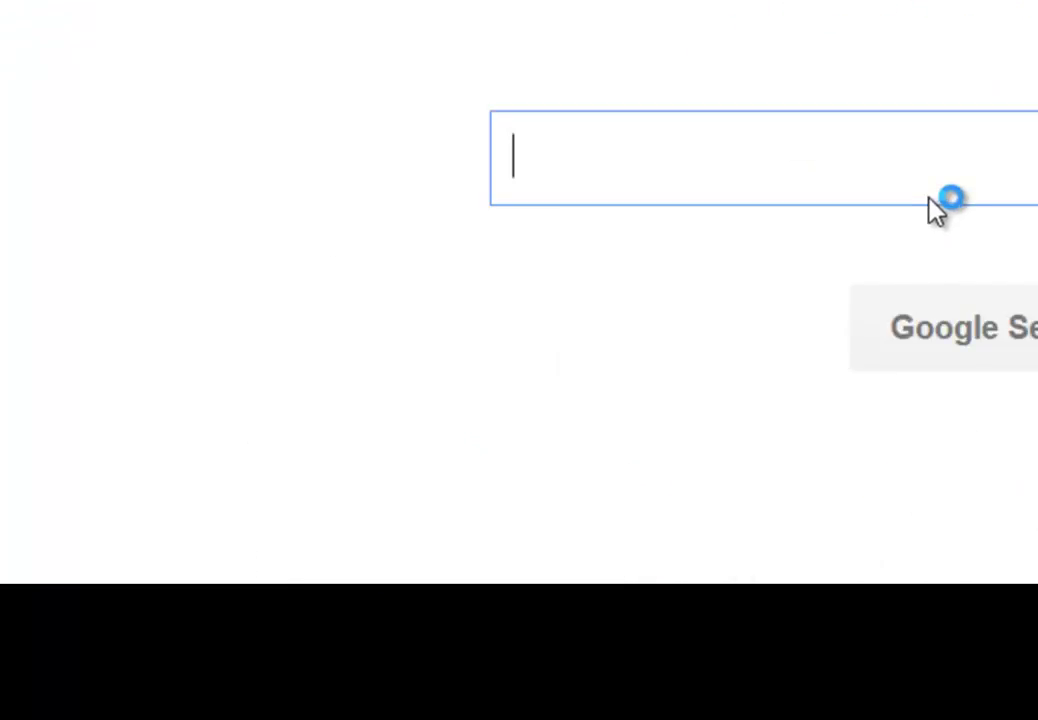
pyautogui.click(957, 186)
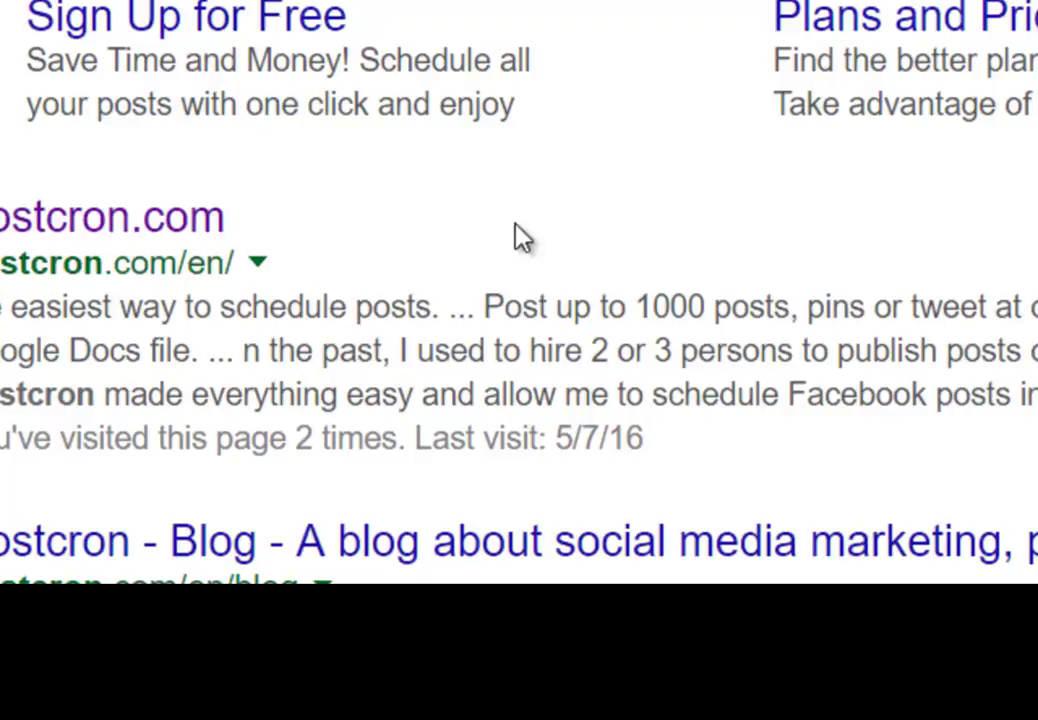
pyautogui.click(111, 239)
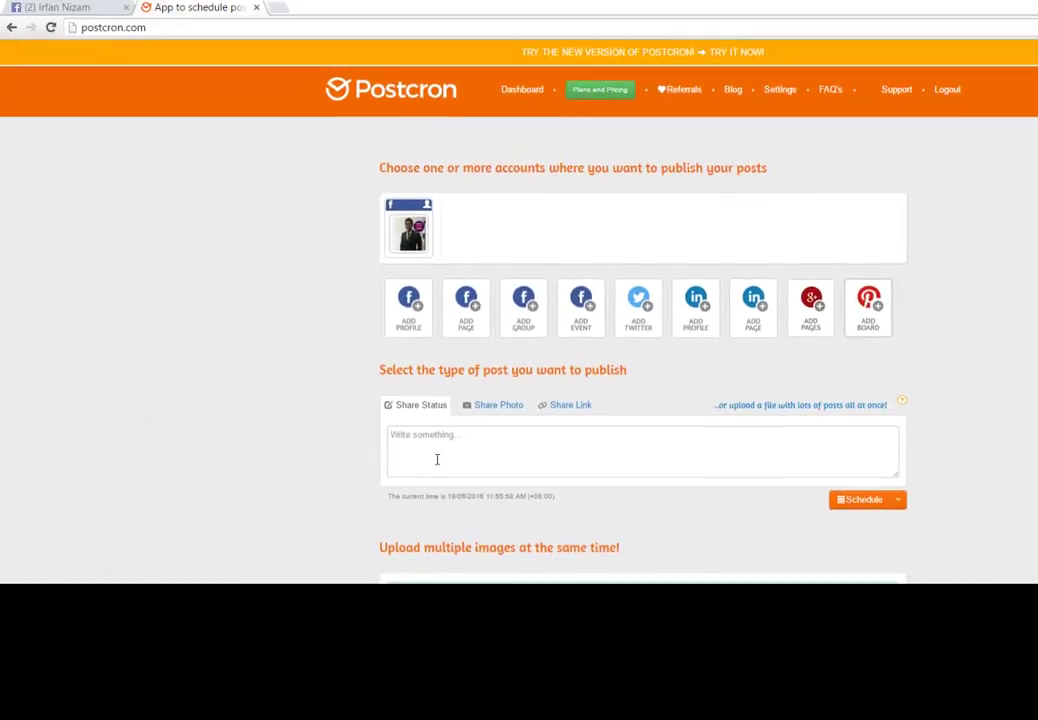
# Step: Examine the Postcron dashboard, including the post composer, the multiple-image upload area and the list of scheduled posts
pyautogui.scroll(-1, 440, 460)
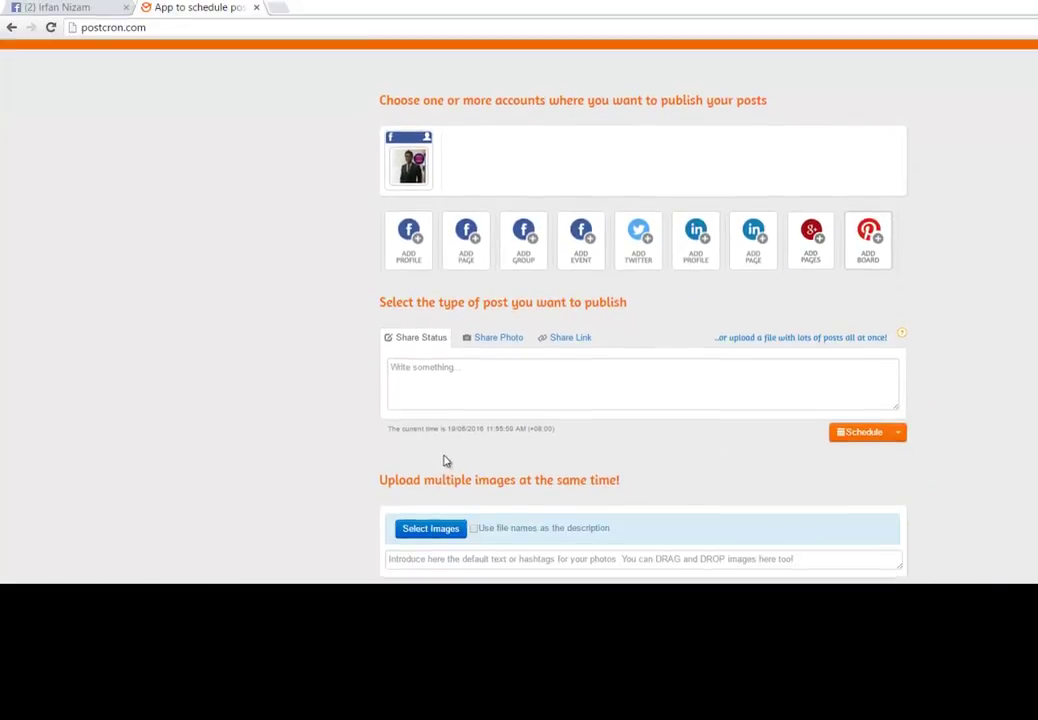
pyautogui.scroll(1, 559, 453)
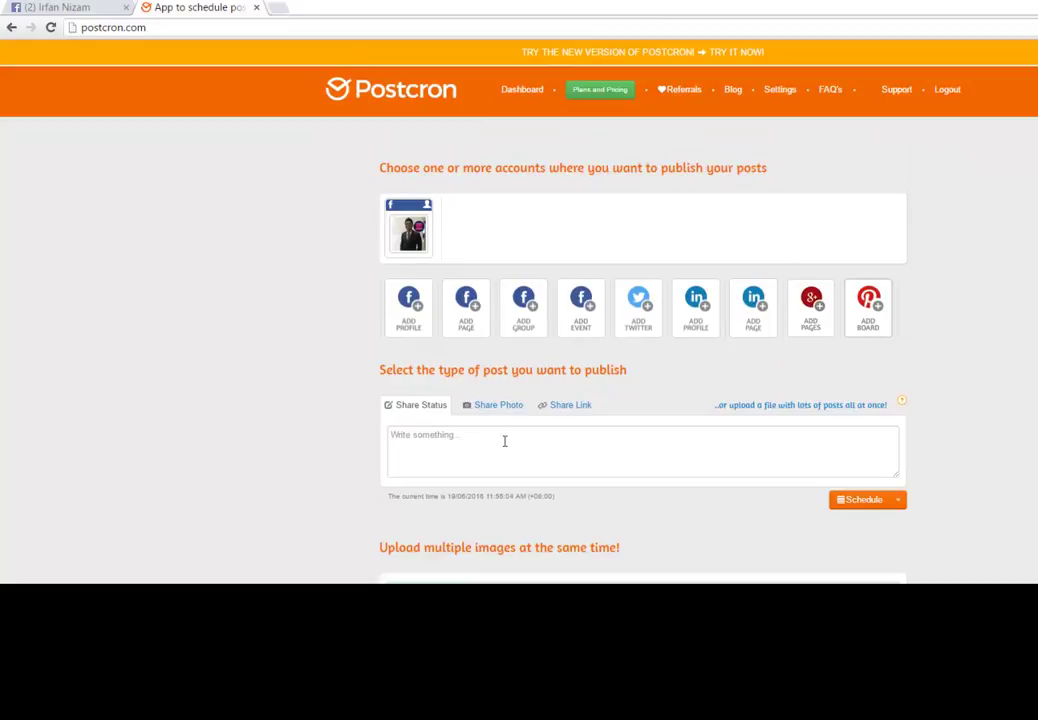
pyautogui.scroll(-2, 505, 440)
pyautogui.scroll(-6, 505, 444)
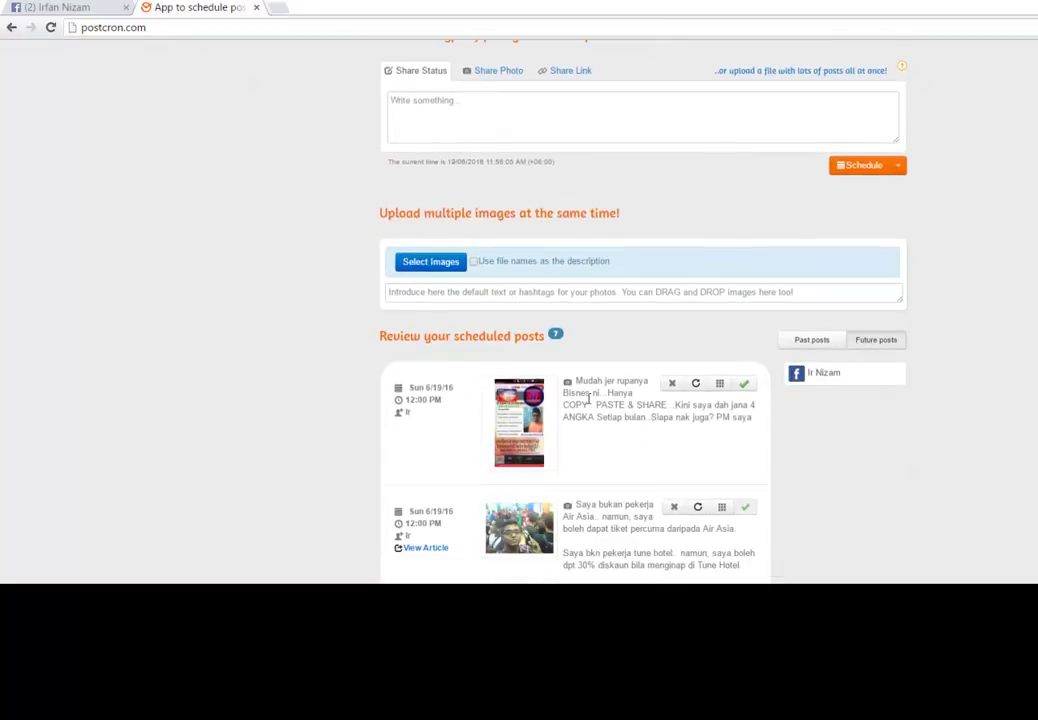
pyautogui.scroll(-3, 580, 410)
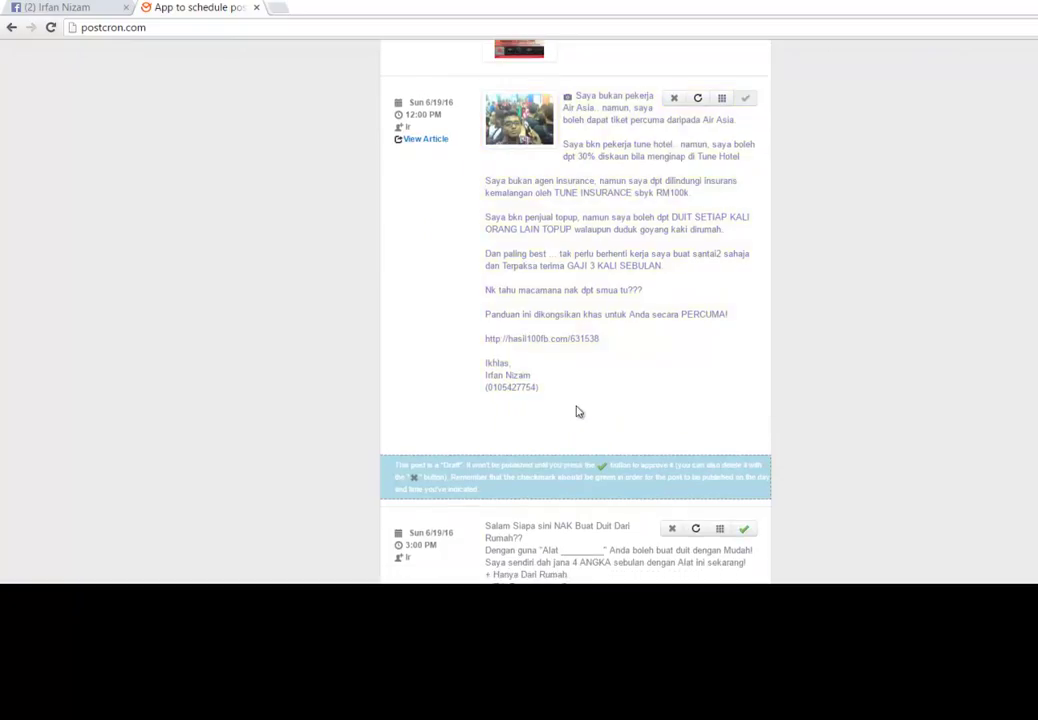
pyautogui.scroll(3, 577, 412)
pyautogui.scroll(4, 577, 411)
pyautogui.scroll(-6, 577, 418)
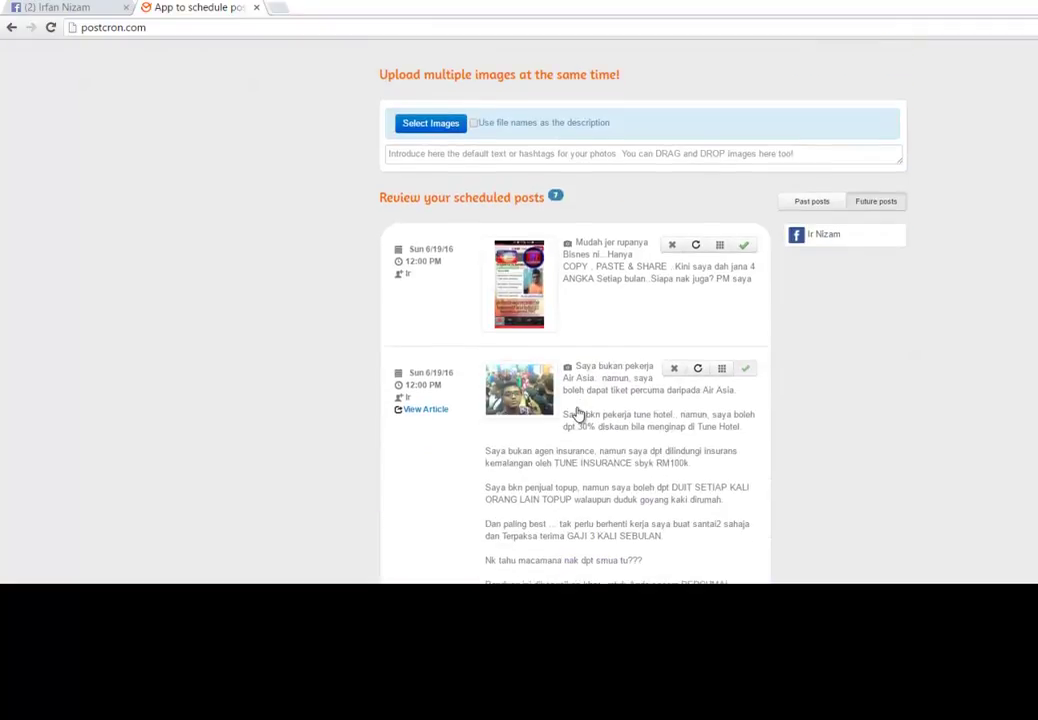
pyautogui.scroll(10, 578, 413)
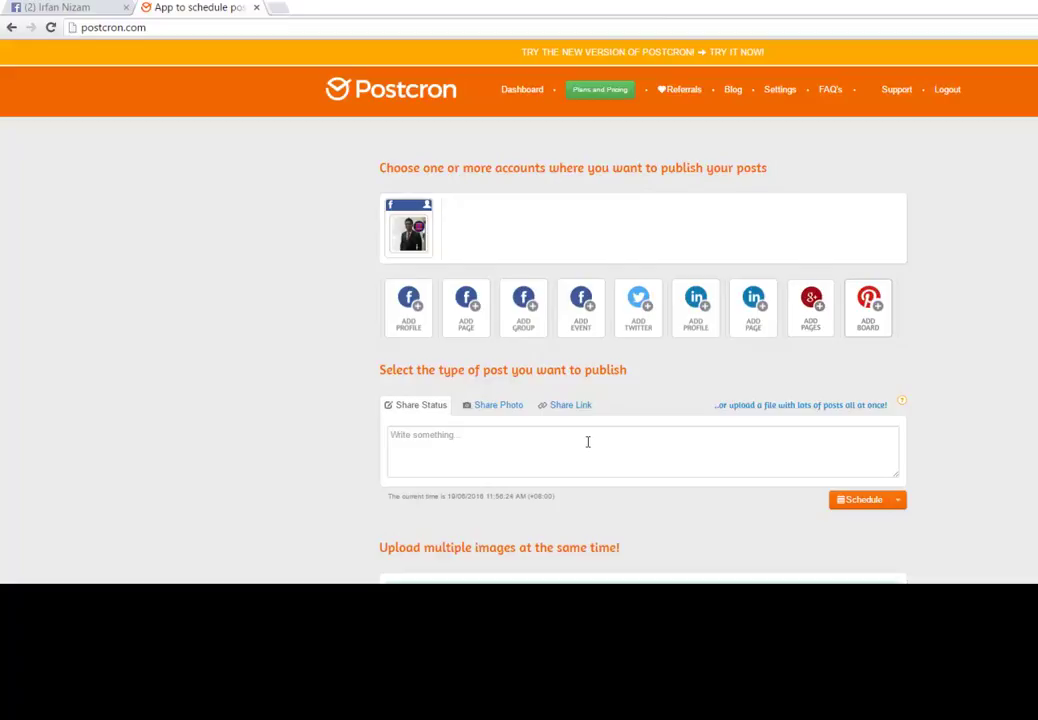
pyautogui.click(587, 441)
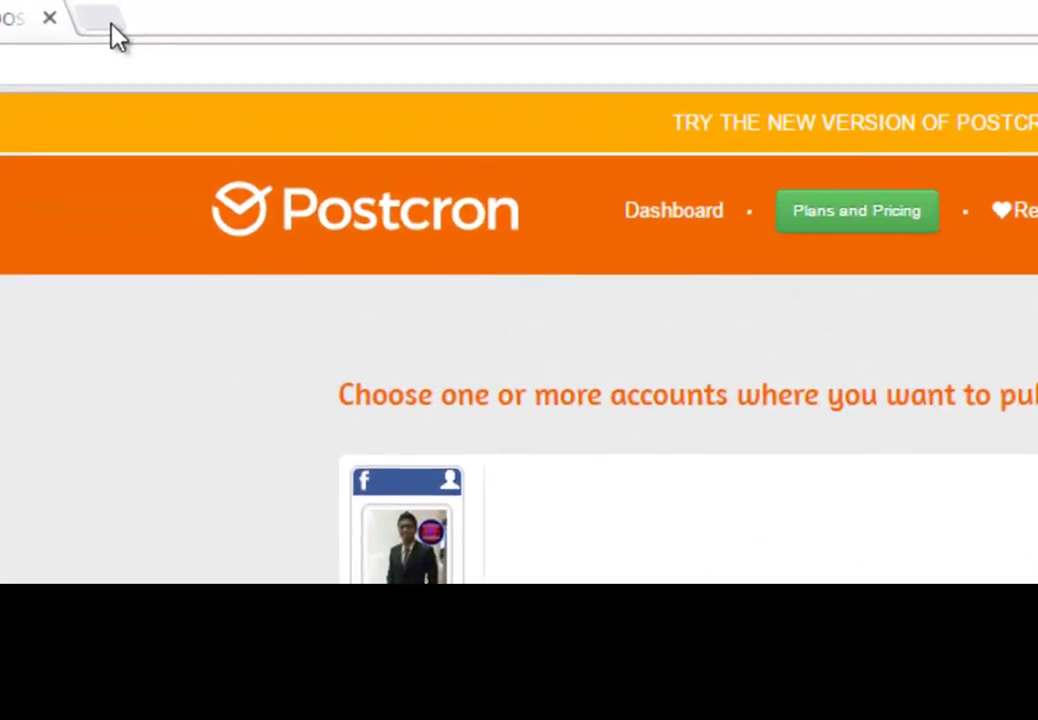
# Step: Find WhatsApp Web through a Google search in a new tab and open the 1 Tone Excel chat
pyautogui.click(285, 13)
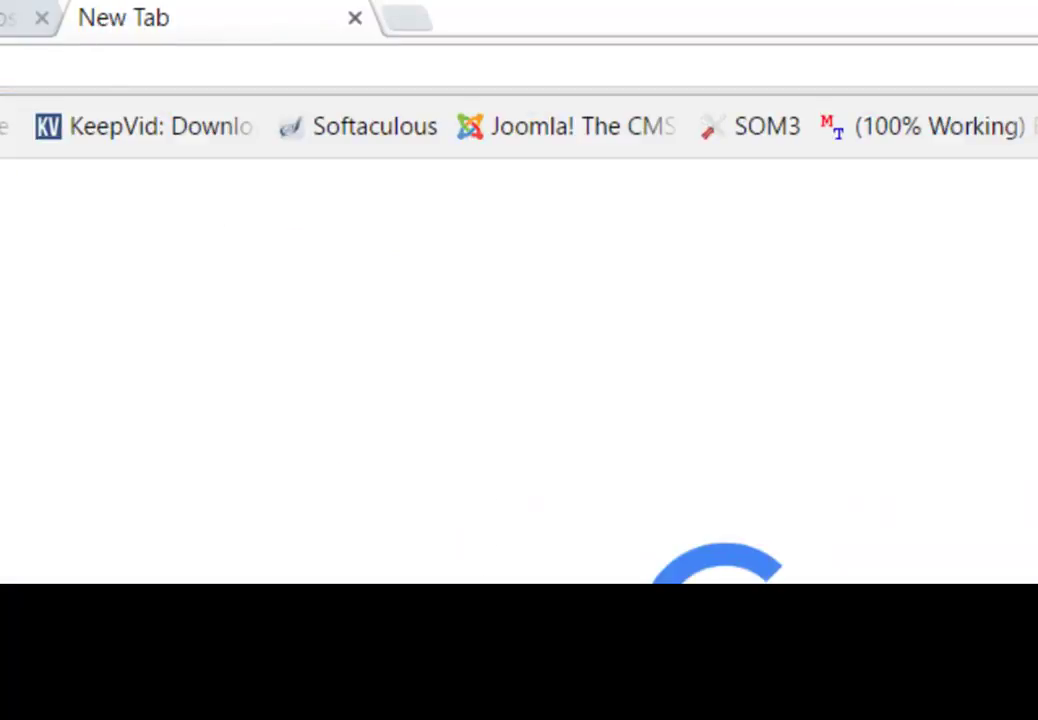
pyautogui.click(813, 456)
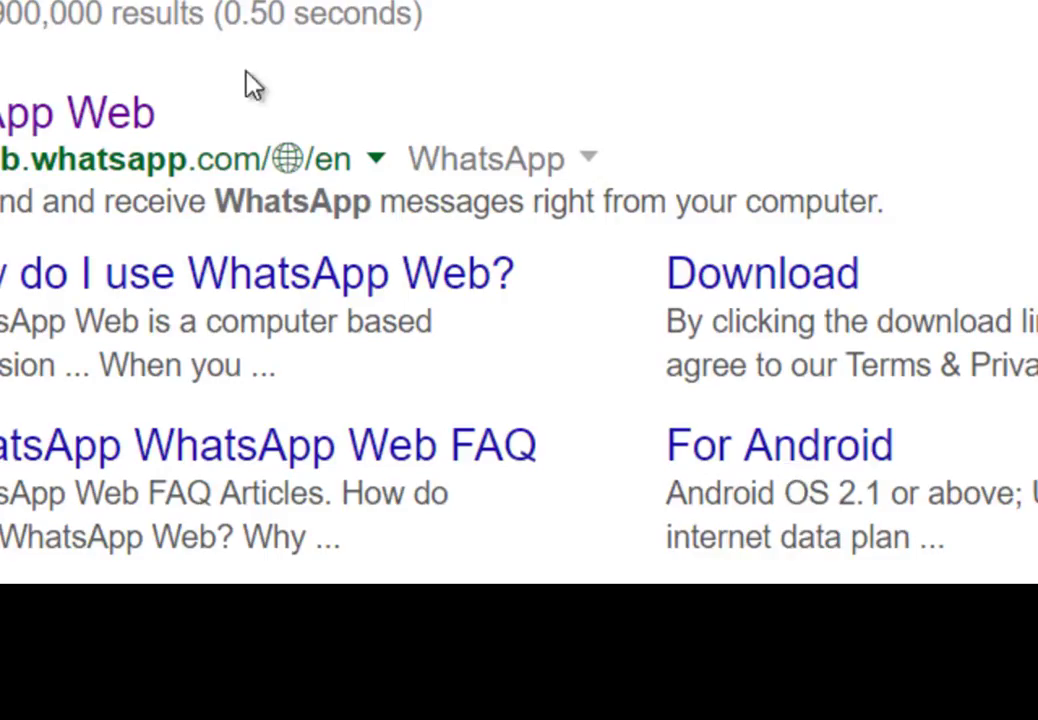
pyautogui.click(110, 118)
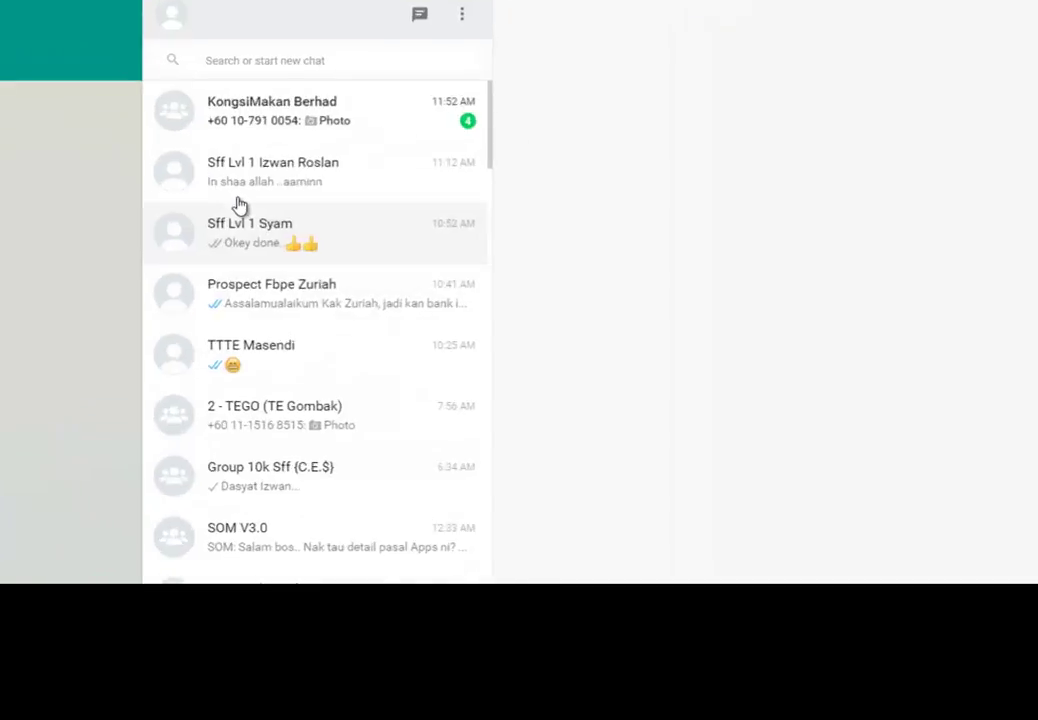
pyautogui.scroll(-1, 239, 269)
pyautogui.scroll(1, 263, 268)
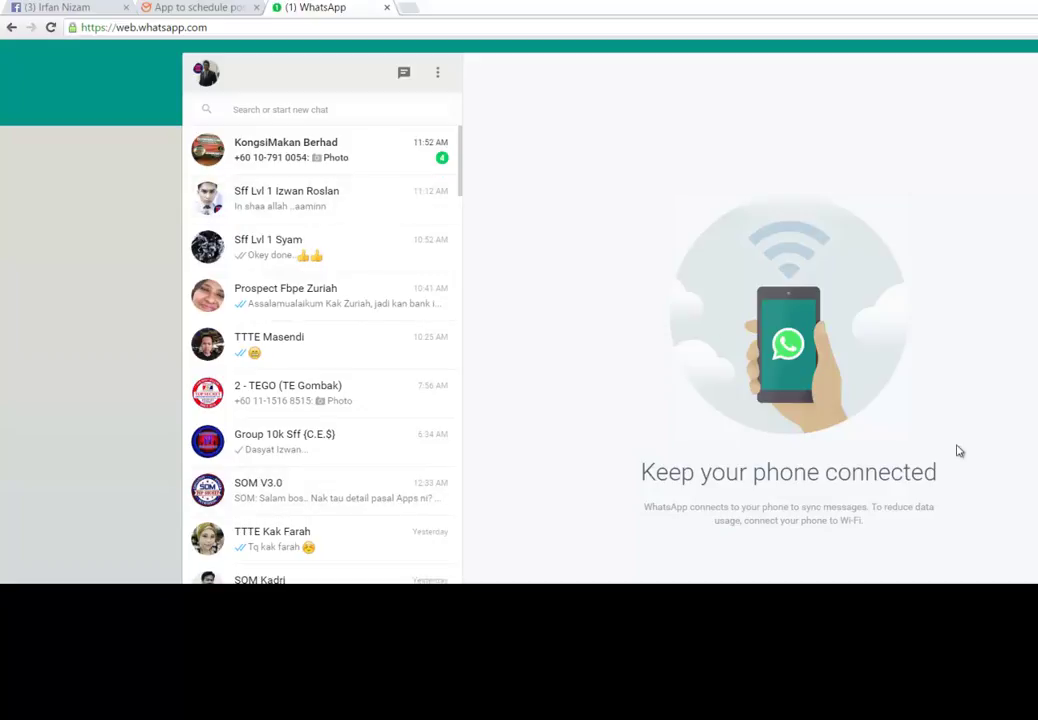
pyautogui.click(437, 74)
pyautogui.click(386, 252)
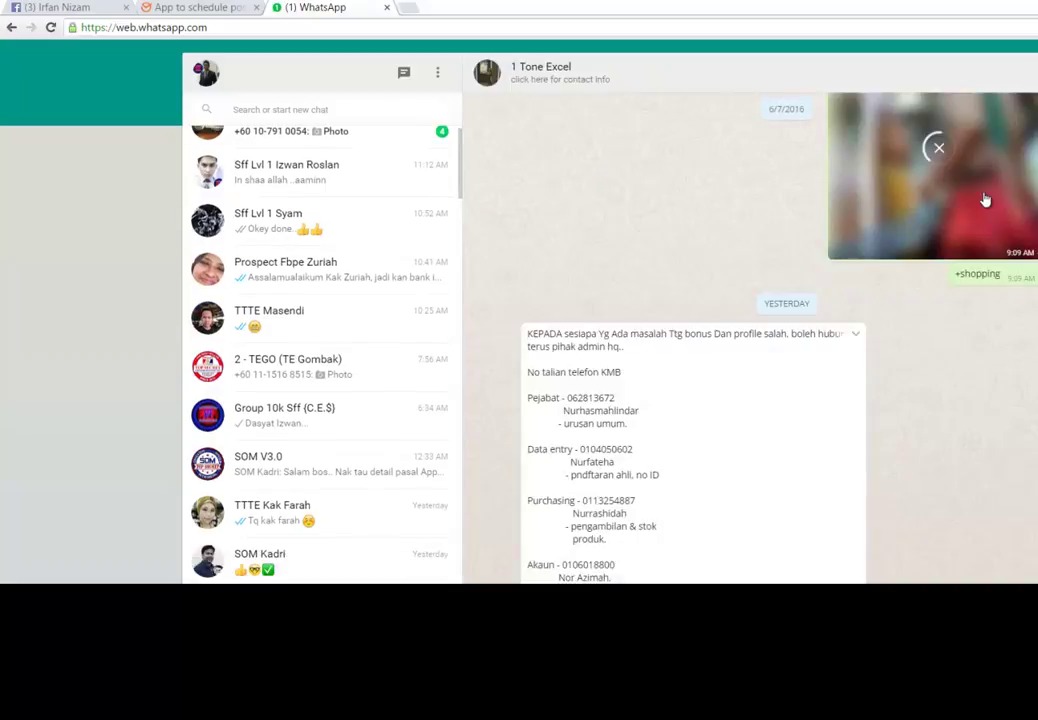
# Step: Copy the full 5/21/2016 message beginning "Assalamualaikum dan Salam Sejahtera semua" from the chat history
pyautogui.scroll(9, 866, 199)
pyautogui.scroll(6, 862, 216)
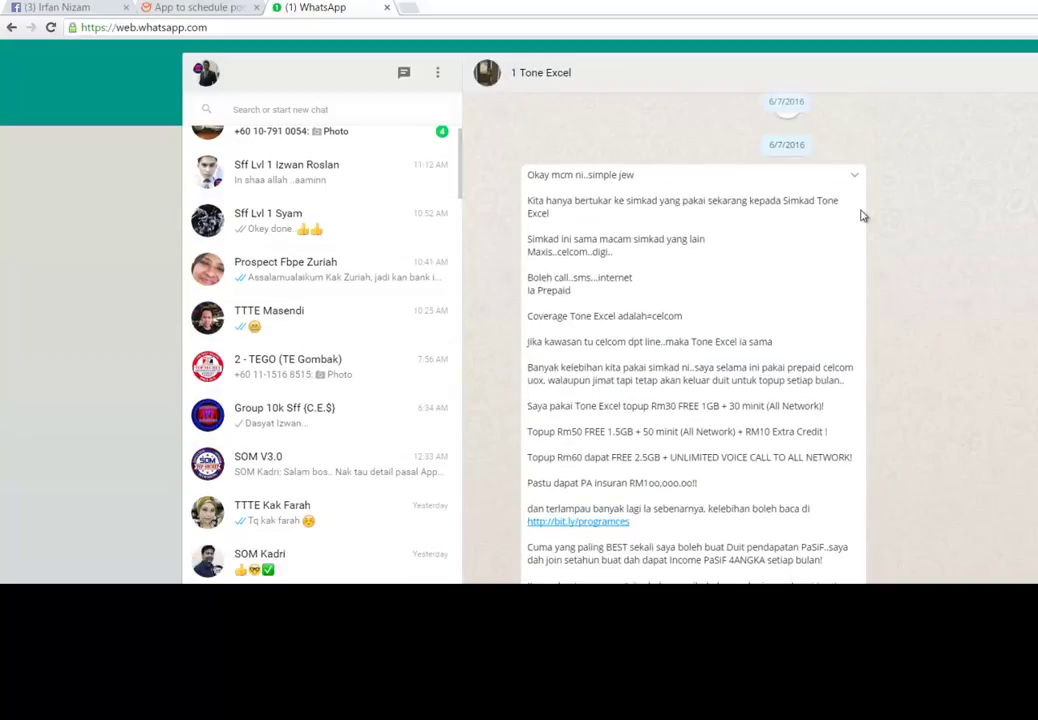
pyautogui.scroll(3, 778, 233)
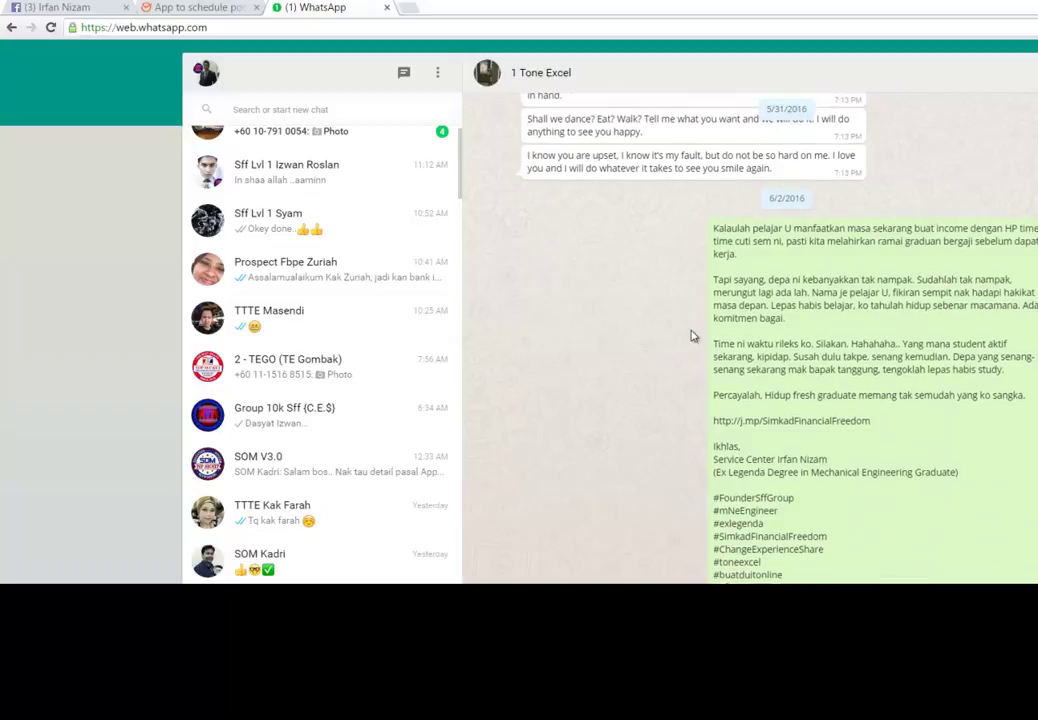
pyautogui.scroll(5, 691, 336)
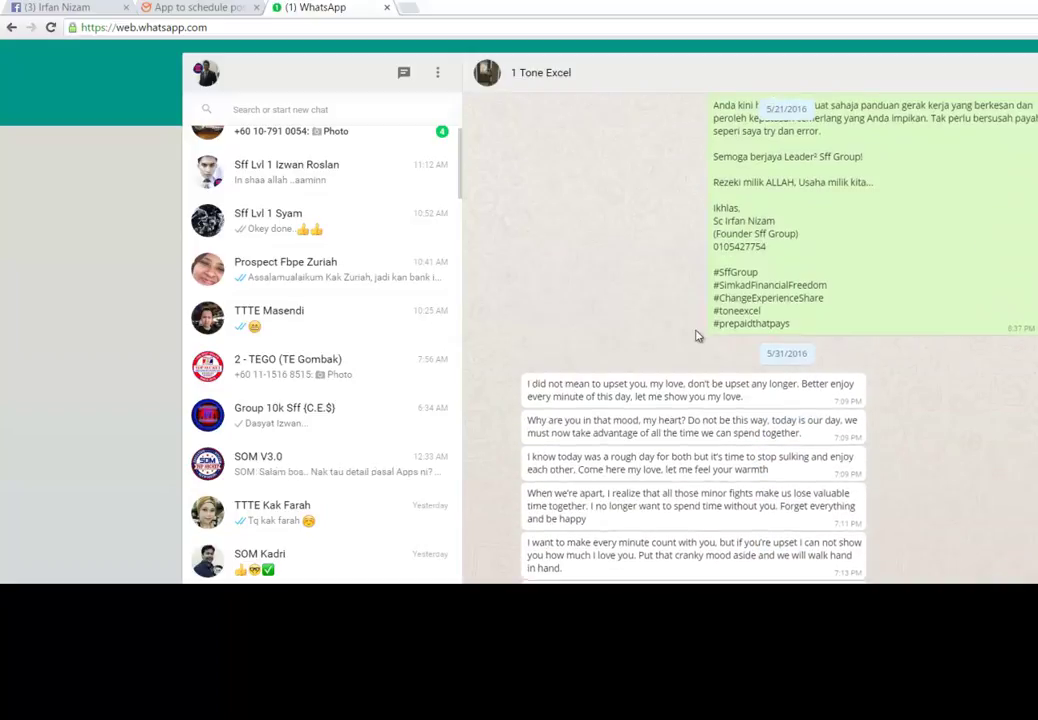
pyautogui.scroll(5, 698, 336)
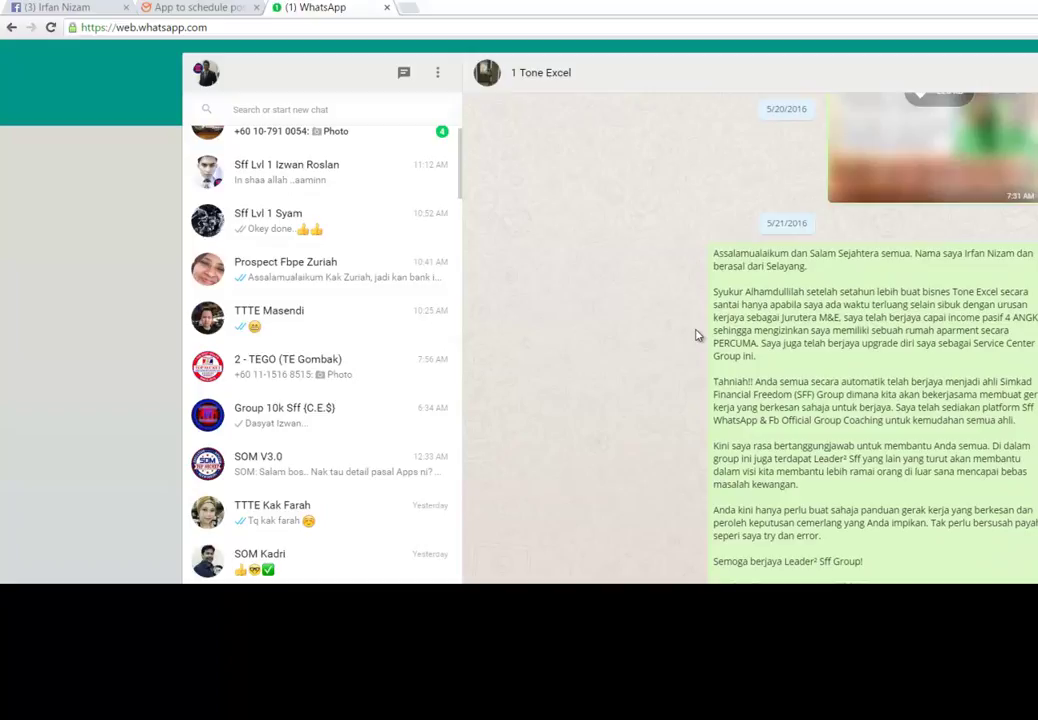
pyautogui.scroll(-1, 696, 336)
pyautogui.scroll(-1, 702, 324)
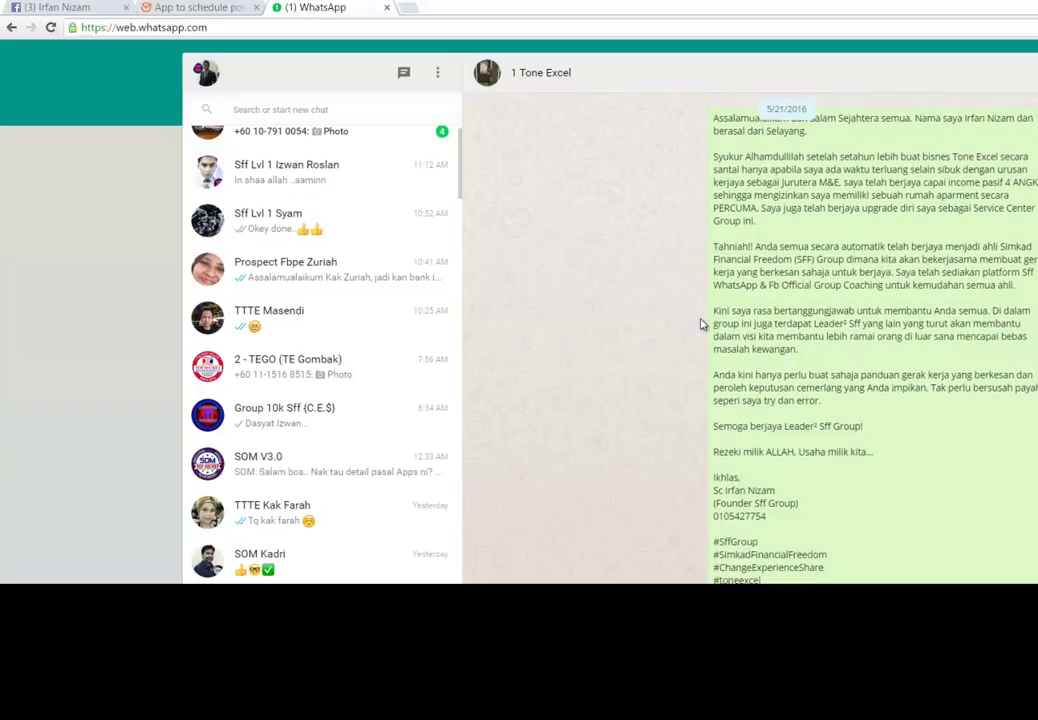
pyautogui.scroll(1, 702, 324)
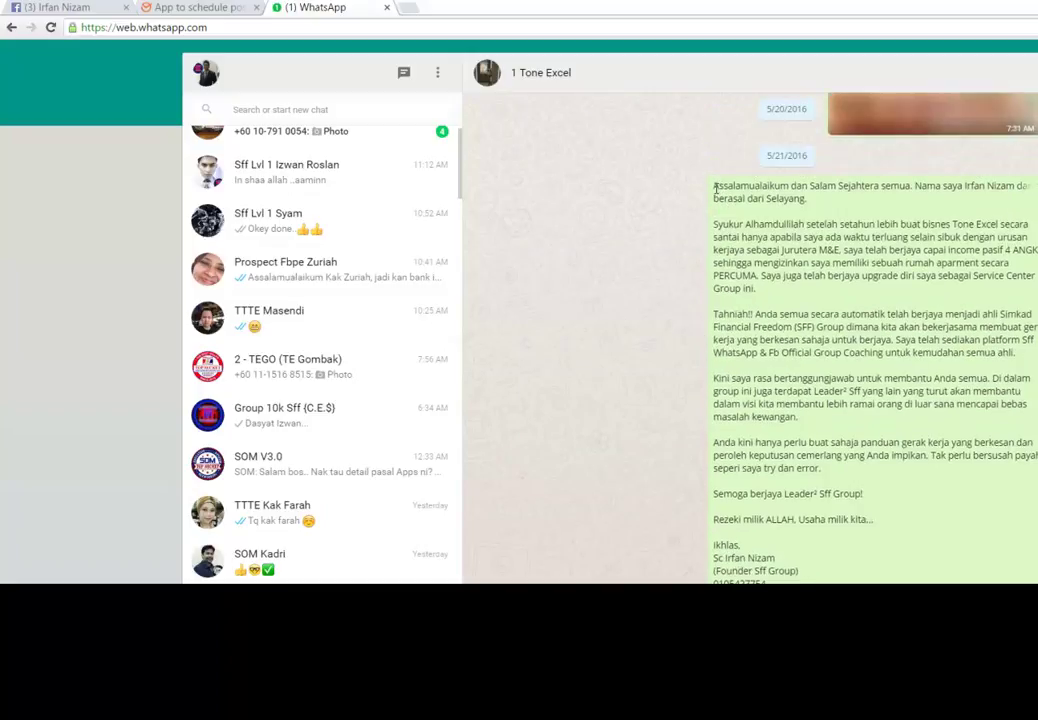
pyautogui.moveTo(714, 188); pyautogui.dragTo(910, 432)
pyautogui.rightClick(848, 233)
pyautogui.click(848, 236)
# Step: Switch to Postcron and paste the copied message into the Share Status post text
pyautogui.click(153, 7)
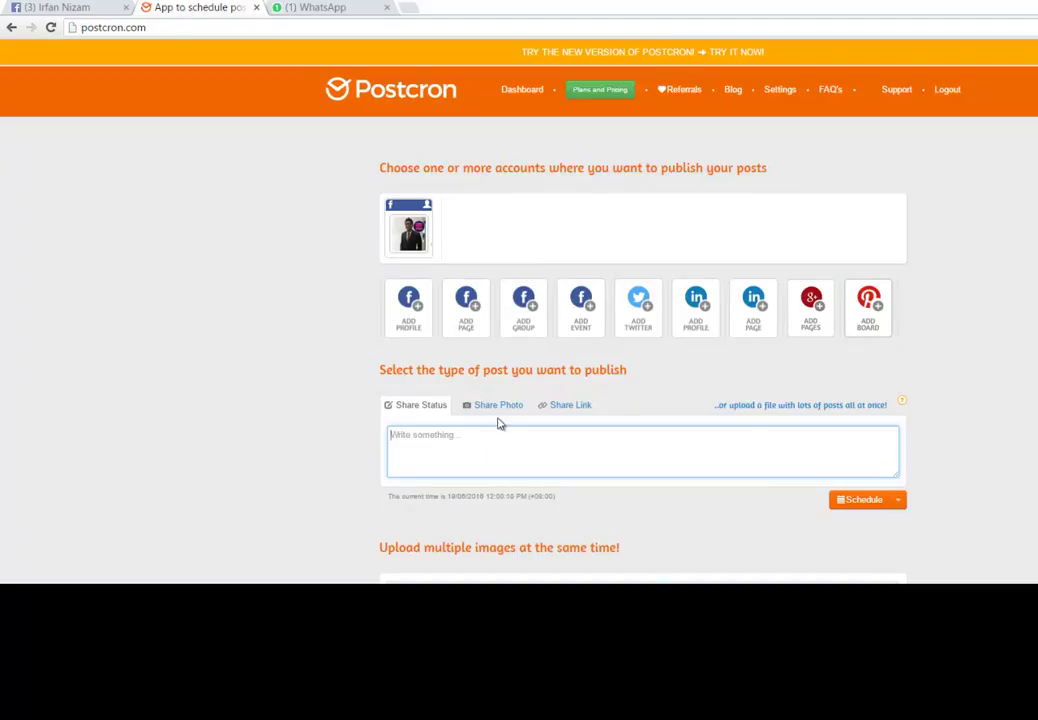
pyautogui.rightClick(465, 449)
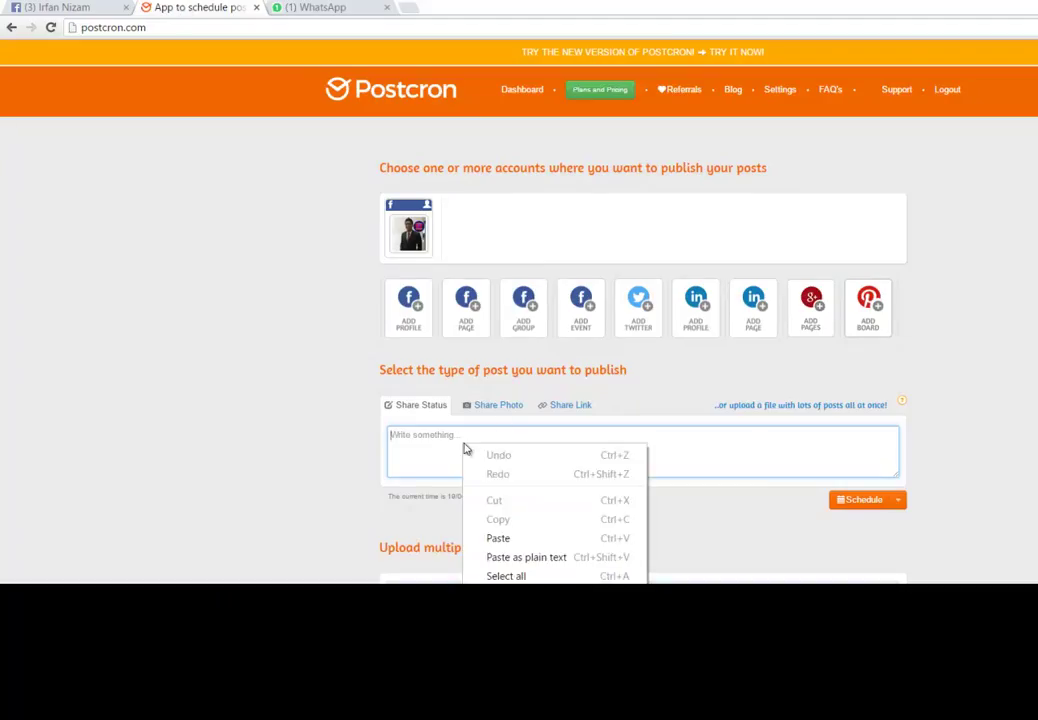
pyautogui.click(526, 538)
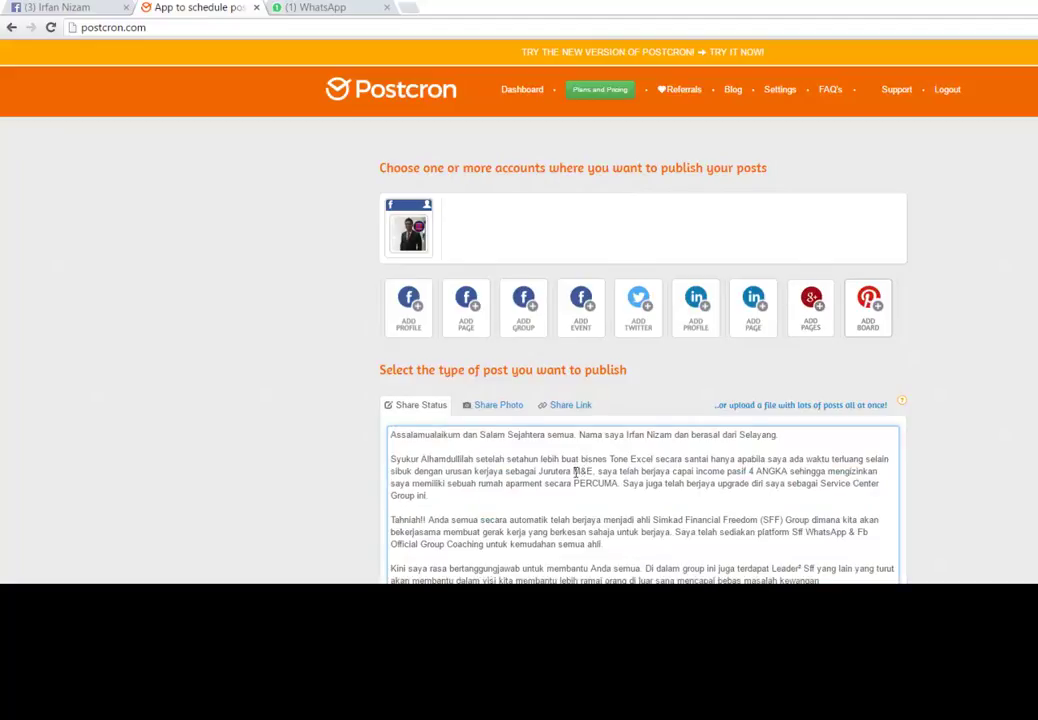
pyautogui.scroll(-3, 580, 471)
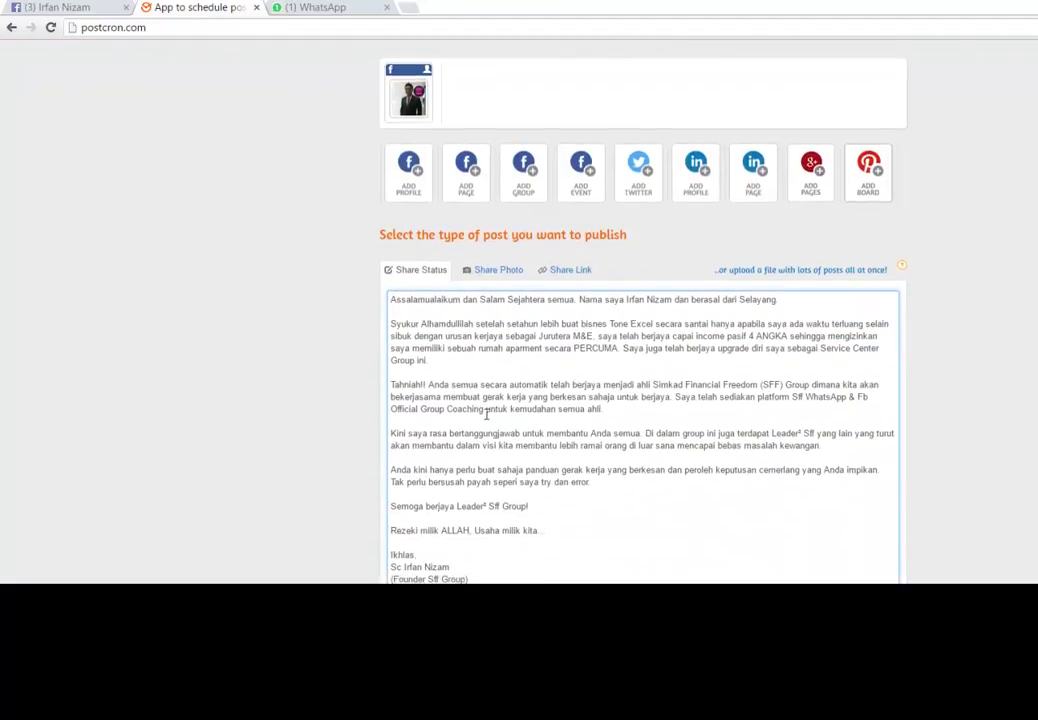
pyautogui.scroll(-2, 505, 440)
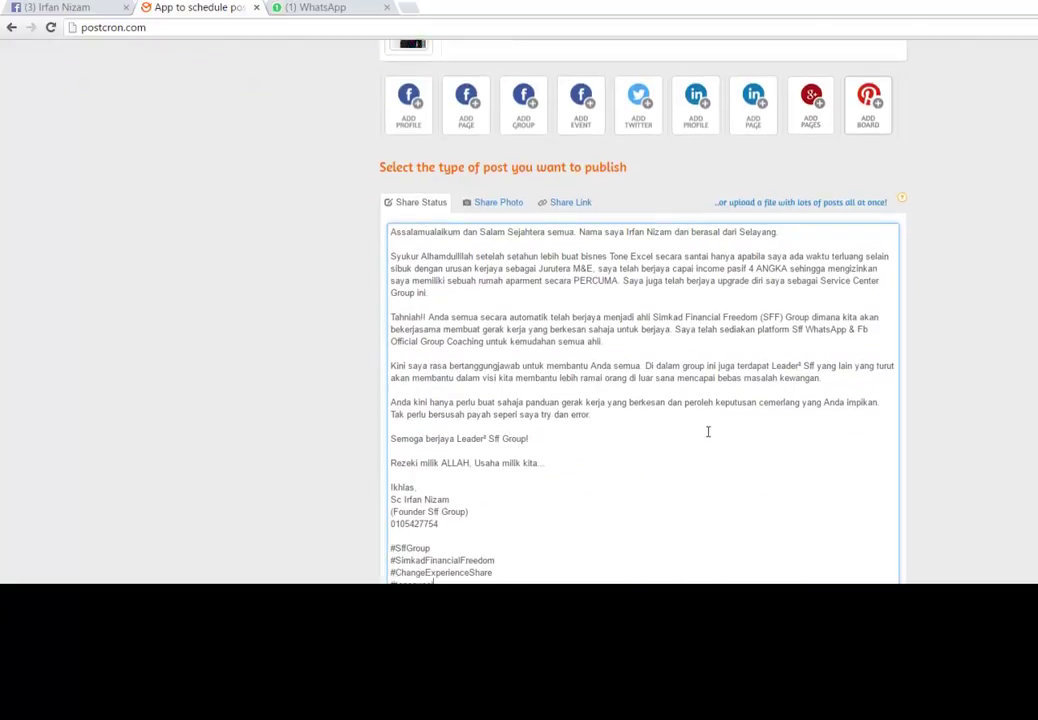
# Step: Make it a photo post and upload the red-shirt car selfie from Facebook's Mobile Uploads album as its image
pyautogui.click(499, 213)
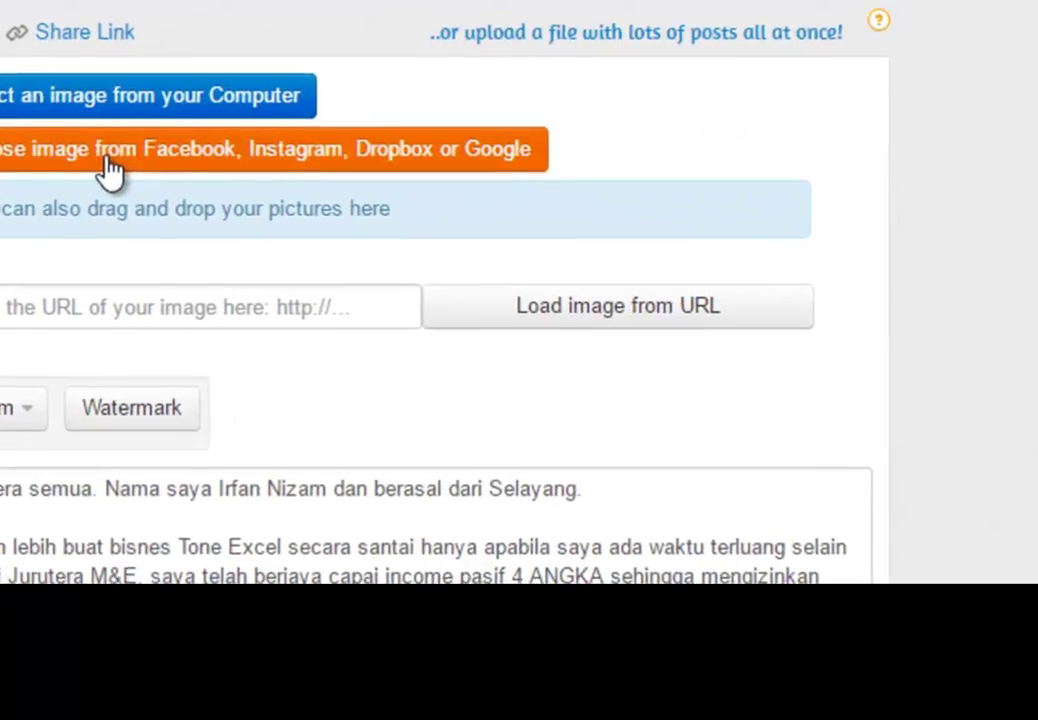
pyautogui.click(580, 258)
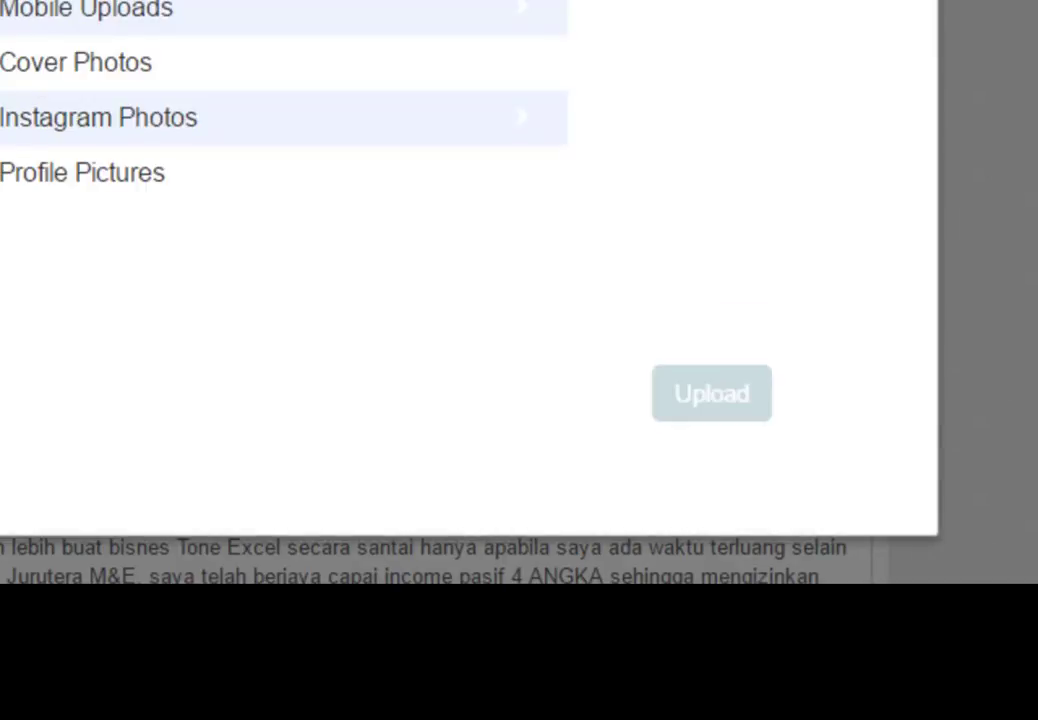
pyautogui.click(130, 12)
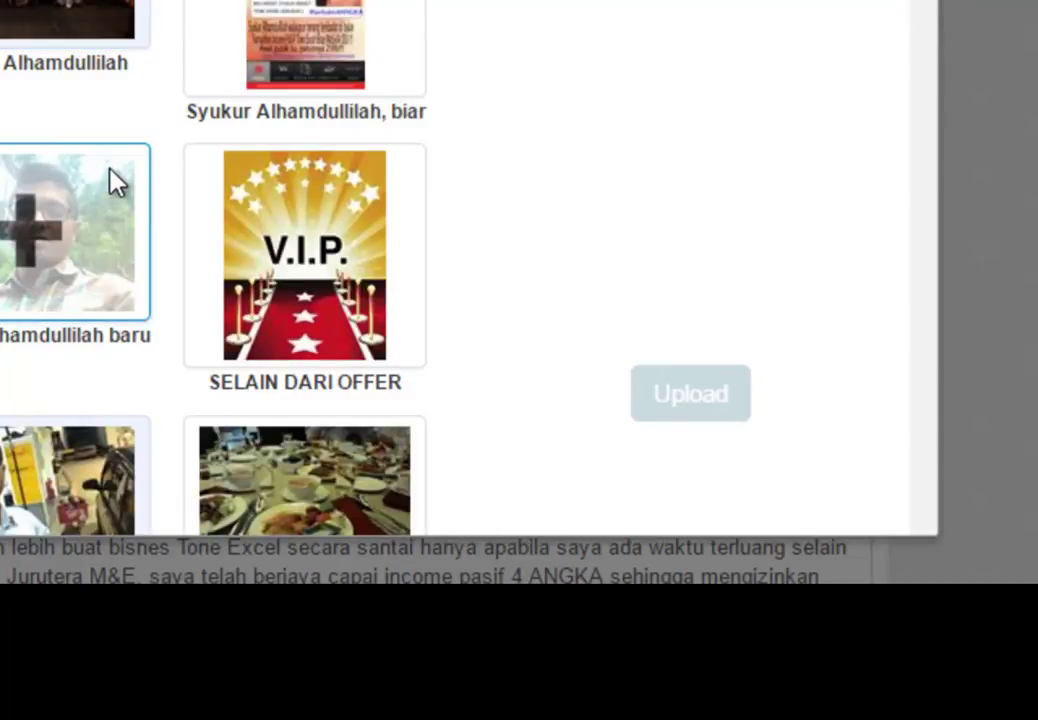
pyautogui.scroll(-5, 560, 260)
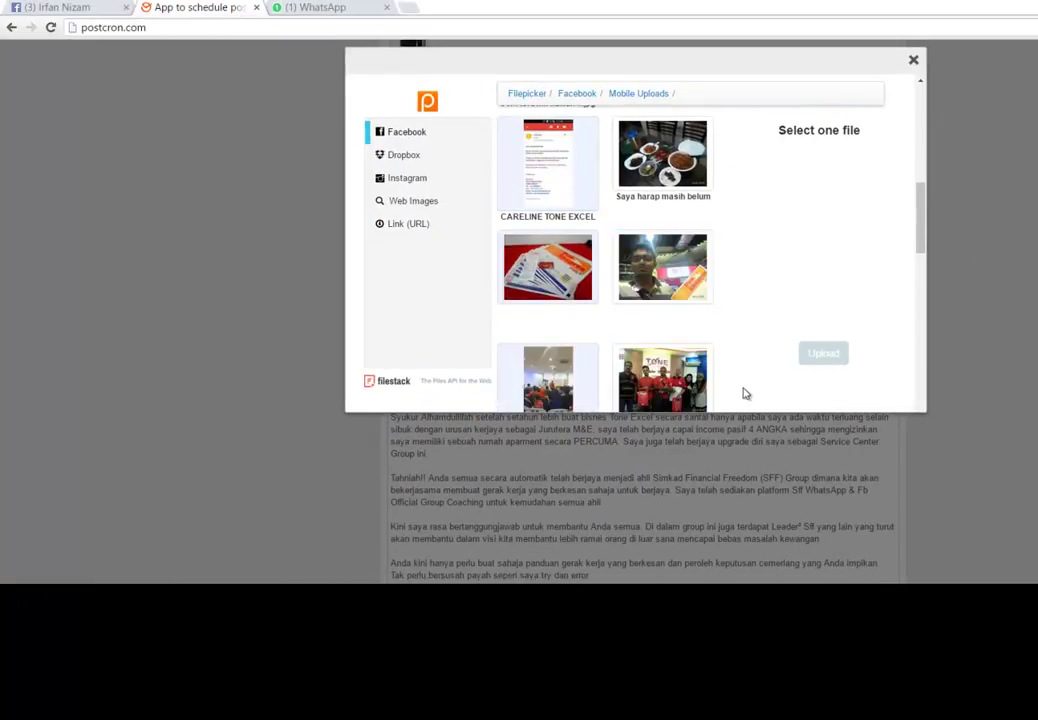
pyautogui.scroll(-3, 722, 355)
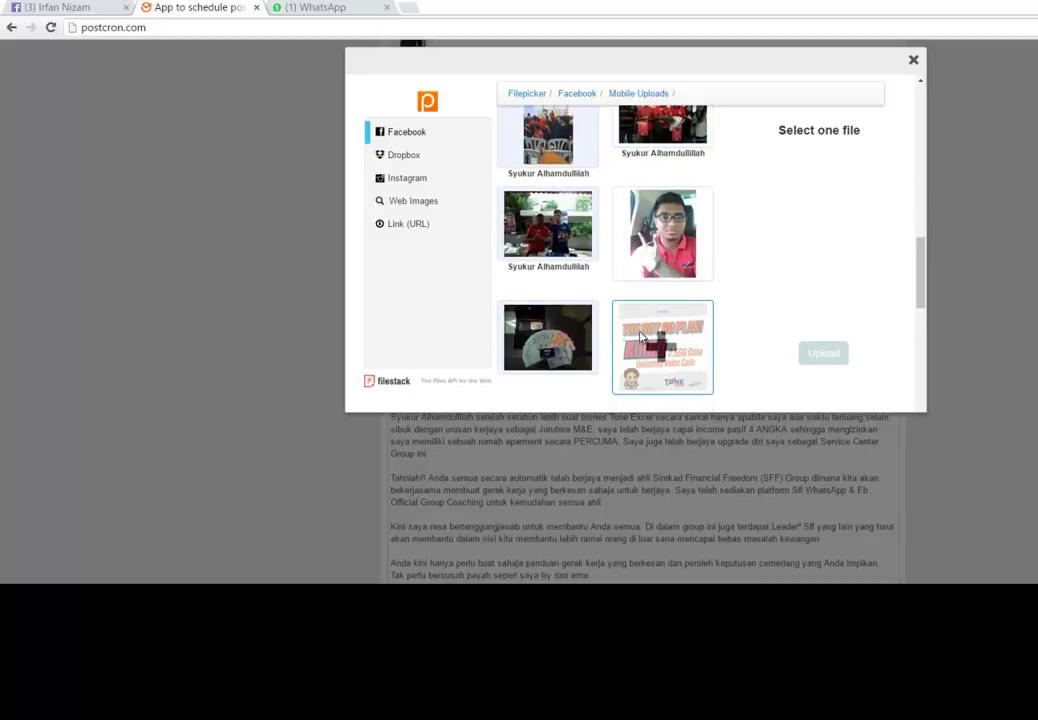
pyautogui.click(695, 247)
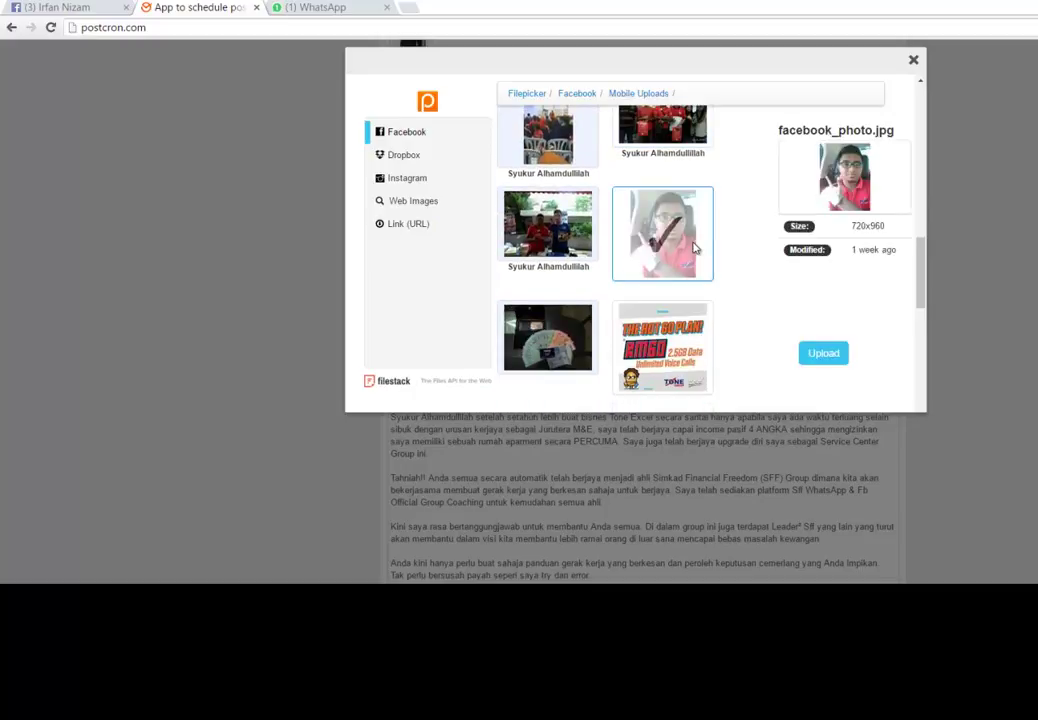
pyautogui.click(823, 353)
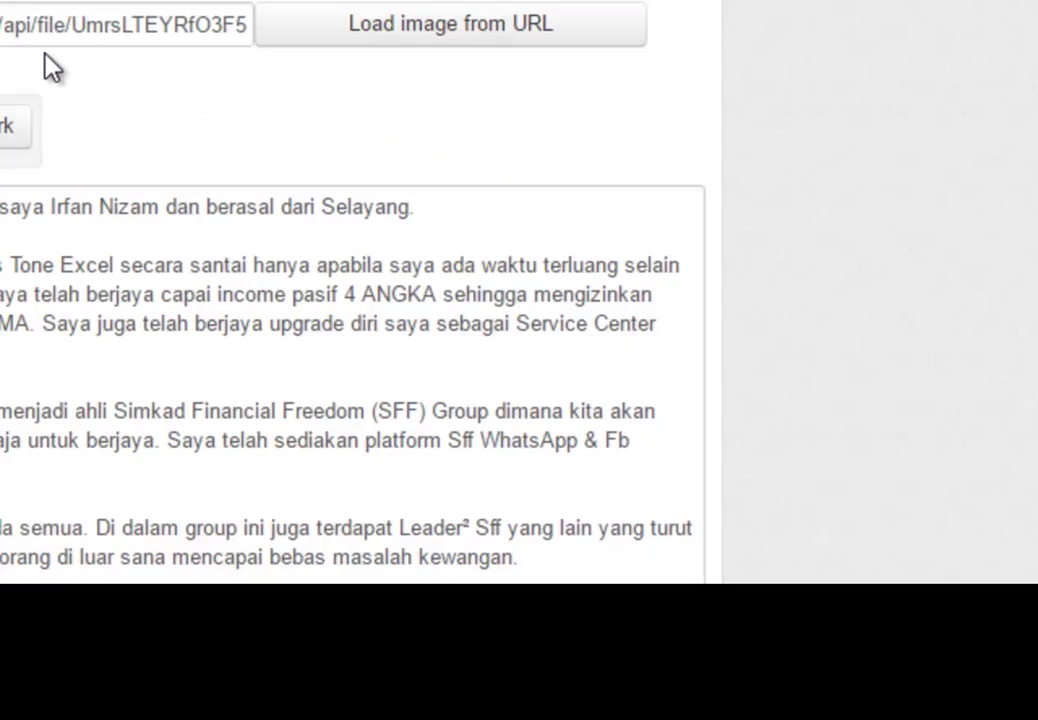
pyautogui.scroll(-1, 515, 335)
pyautogui.scroll(-2, 557, 445)
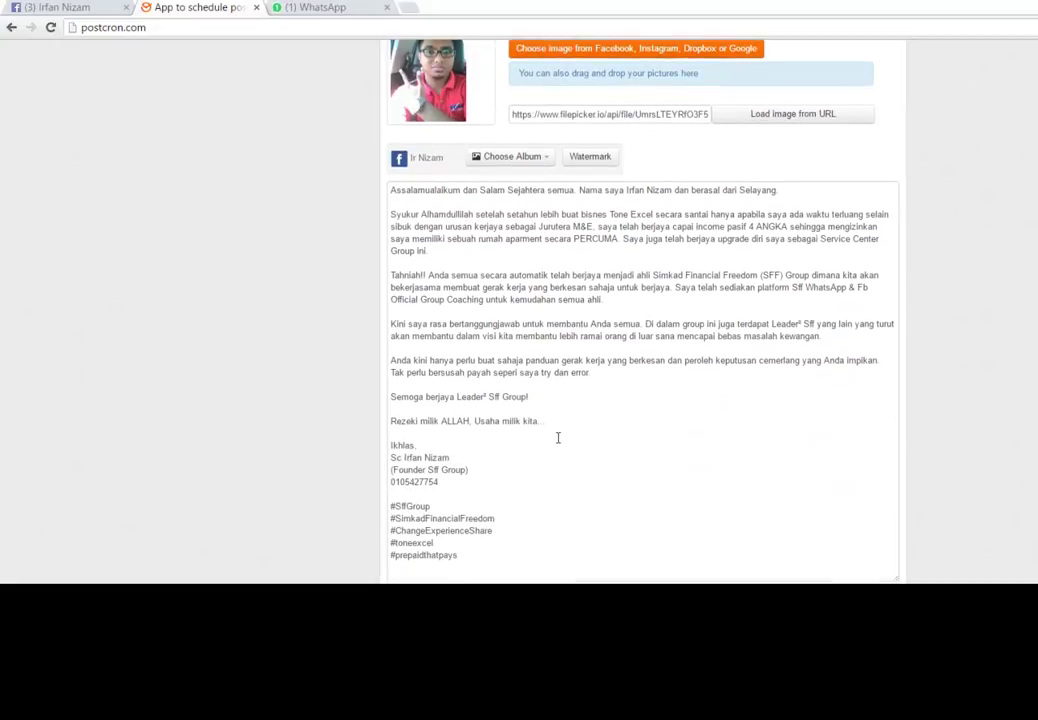
# Step: Check the closing lines of the post text, and schedule the photo post for Tuesday, 21 June 2016 at 9:00 AM
pyautogui.click(535, 424)
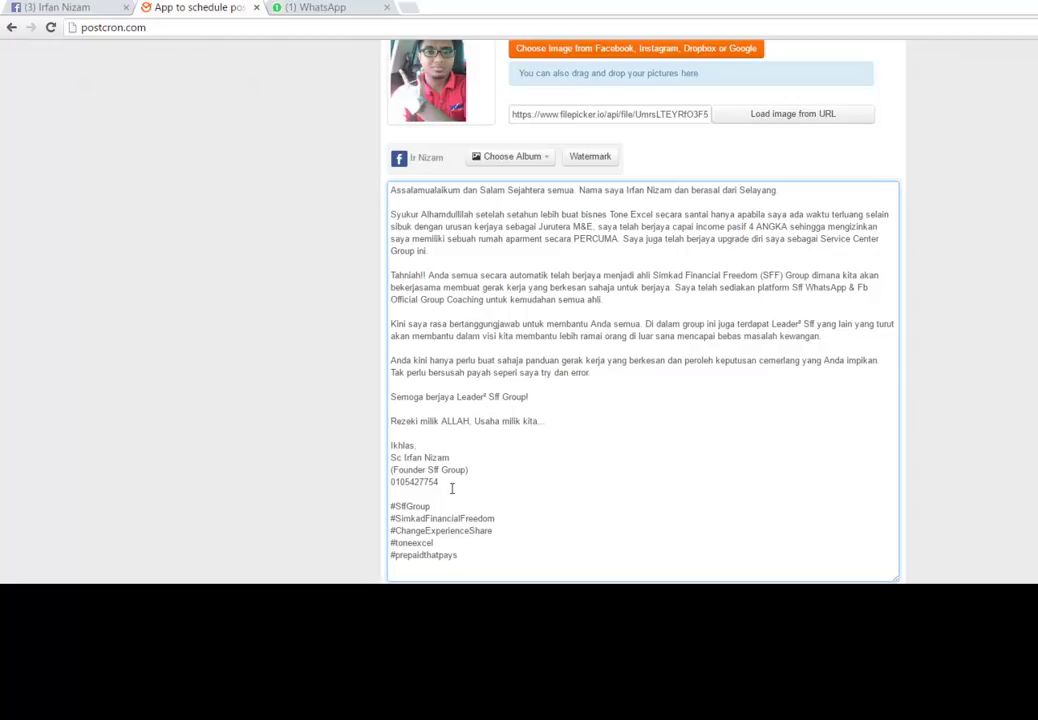
pyautogui.moveTo(512, 480); pyautogui.dragTo(390, 468)
pyautogui.click(503, 474)
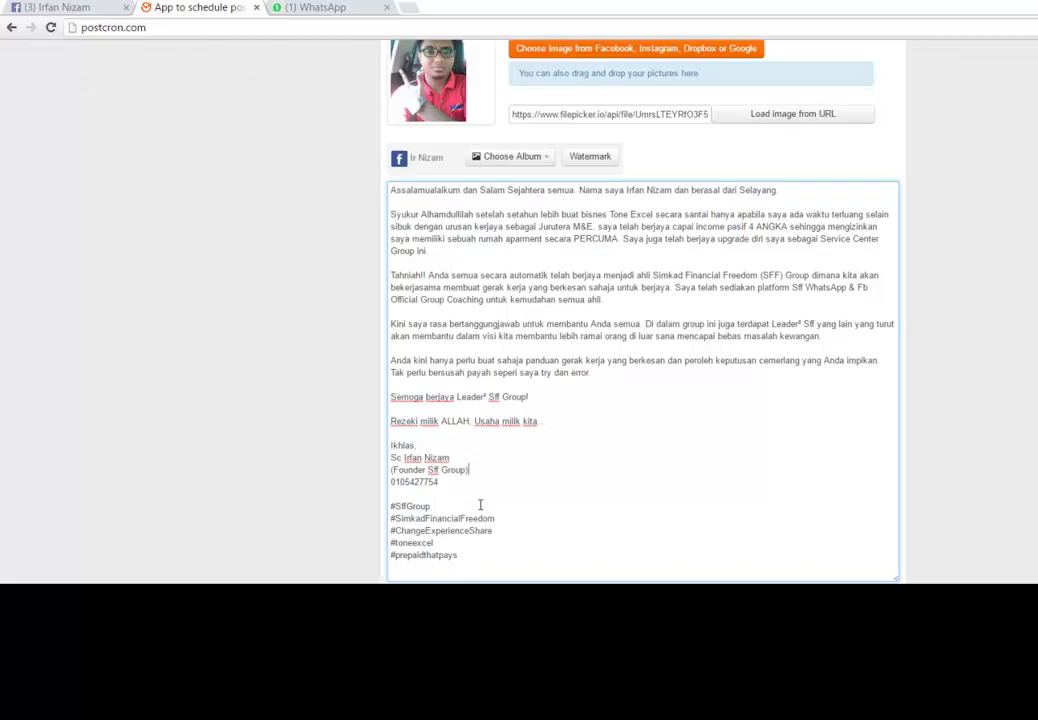
pyautogui.scroll(1, 608, 383)
pyautogui.scroll(-2, 608, 385)
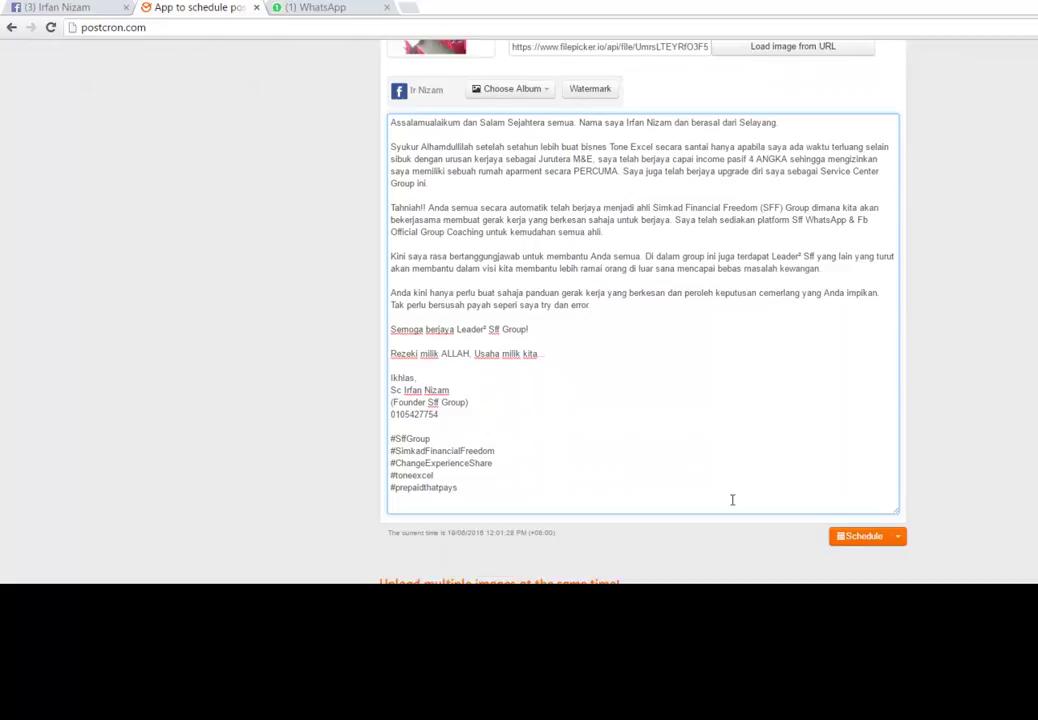
pyautogui.click(862, 537)
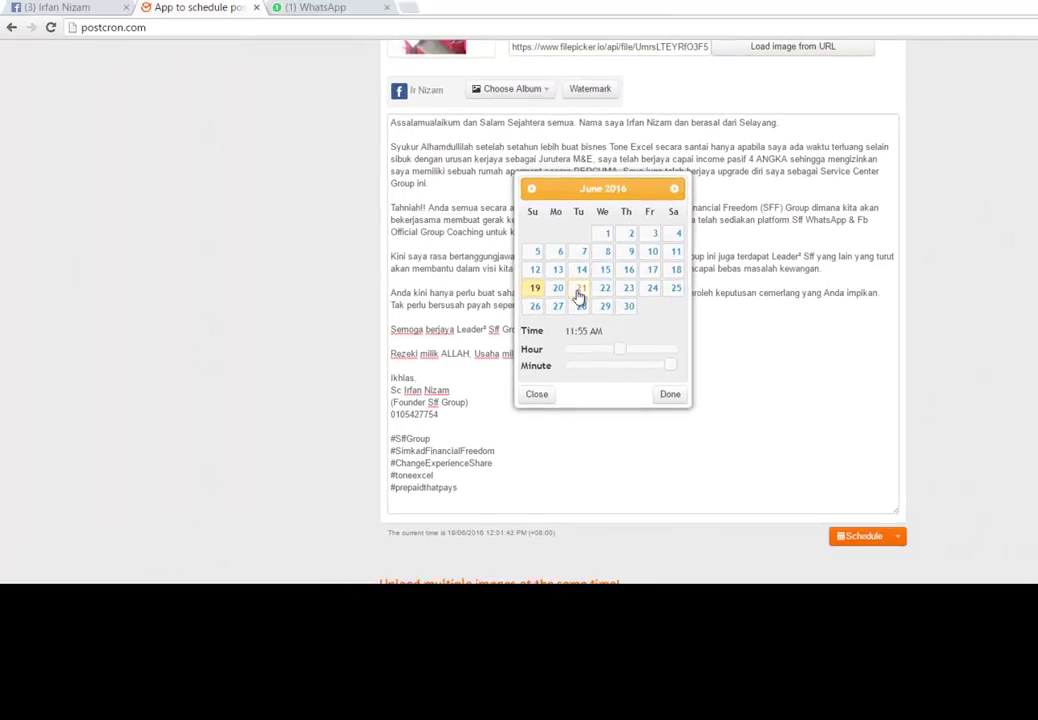
pyautogui.moveTo(614, 354)
pyautogui.mouseDown()
pyautogui.moveTo(584, 350)
pyautogui.moveTo(610, 355)
pyautogui.mouseUp()
pyautogui.moveTo(675, 370); pyautogui.dragTo(549, 367)
pyautogui.click(670, 396)
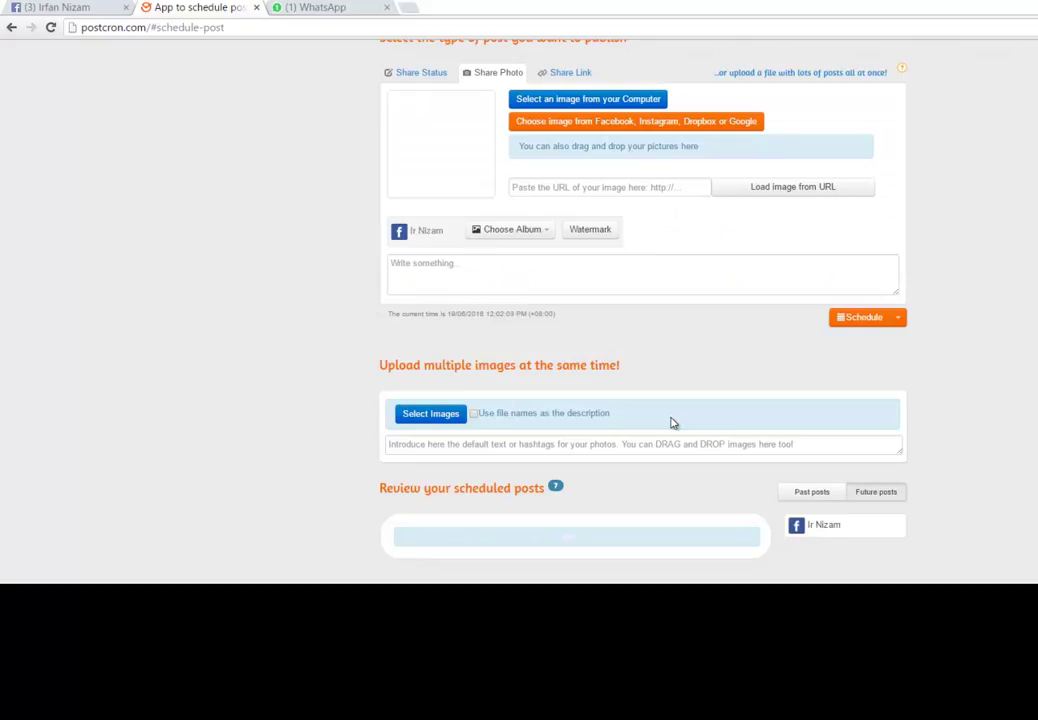
# Step: Review the scheduled posts list, including the new Tue 6/21/16 9:00 AM photo post, and return to the account selection
pyautogui.scroll(-2, 672, 423)
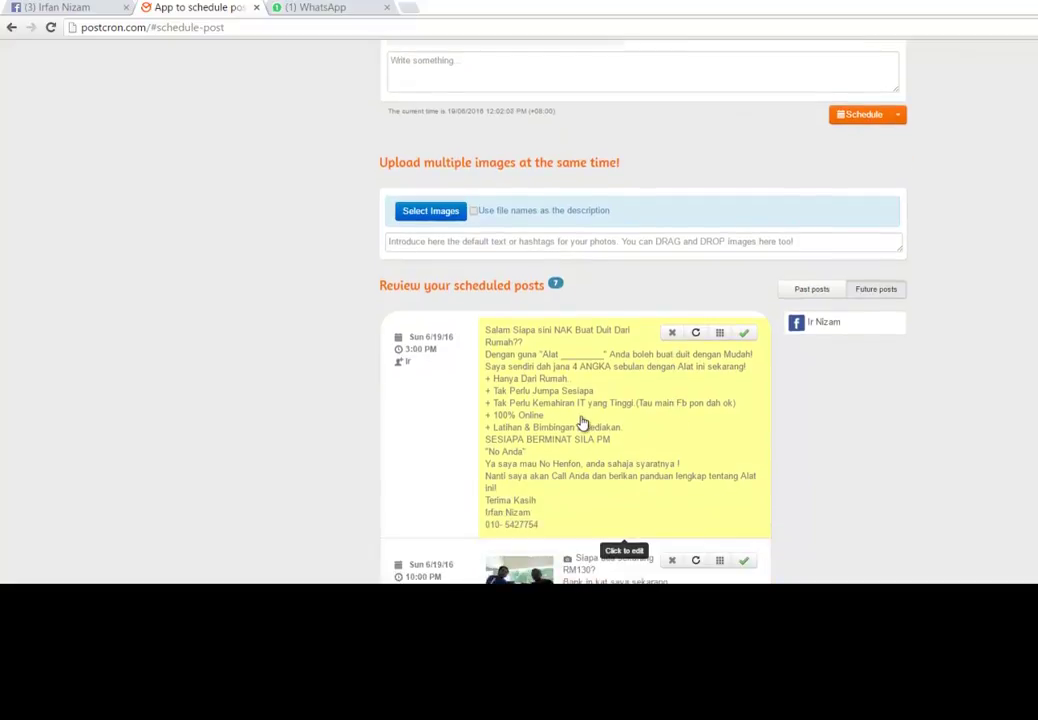
pyautogui.scroll(-5, 588, 430)
pyautogui.scroll(-10, 592, 430)
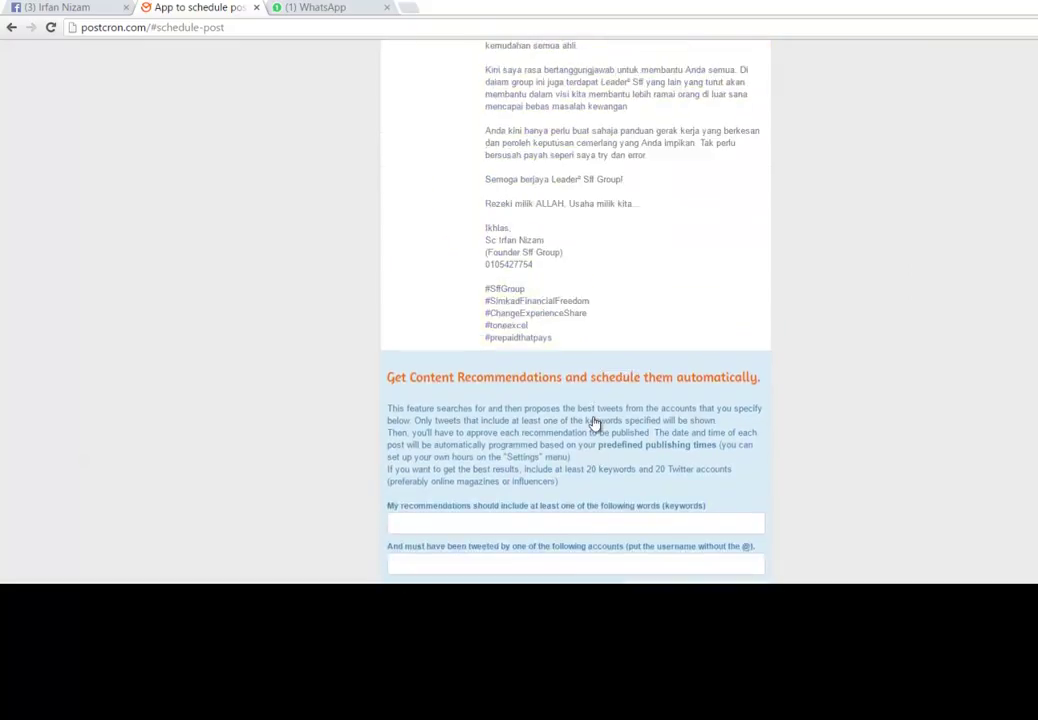
pyautogui.scroll(4, 595, 426)
pyautogui.scroll(-1, 558, 241)
pyautogui.scroll(3, 673, 415)
pyautogui.scroll(10, 670, 400)
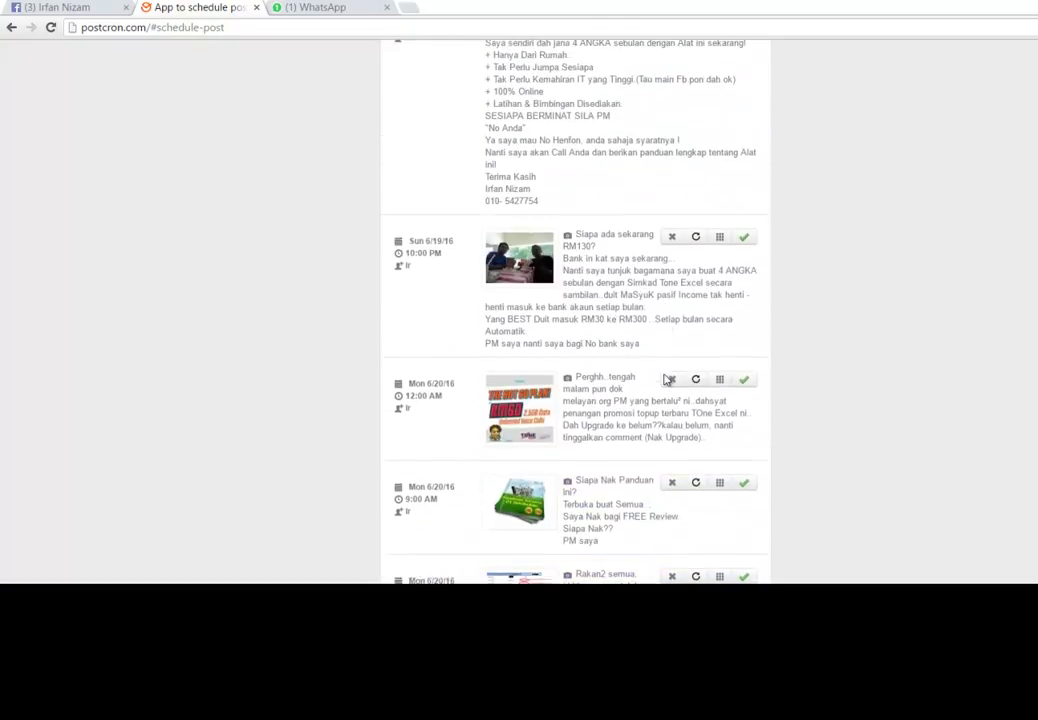
pyautogui.scroll(-10, 665, 380)
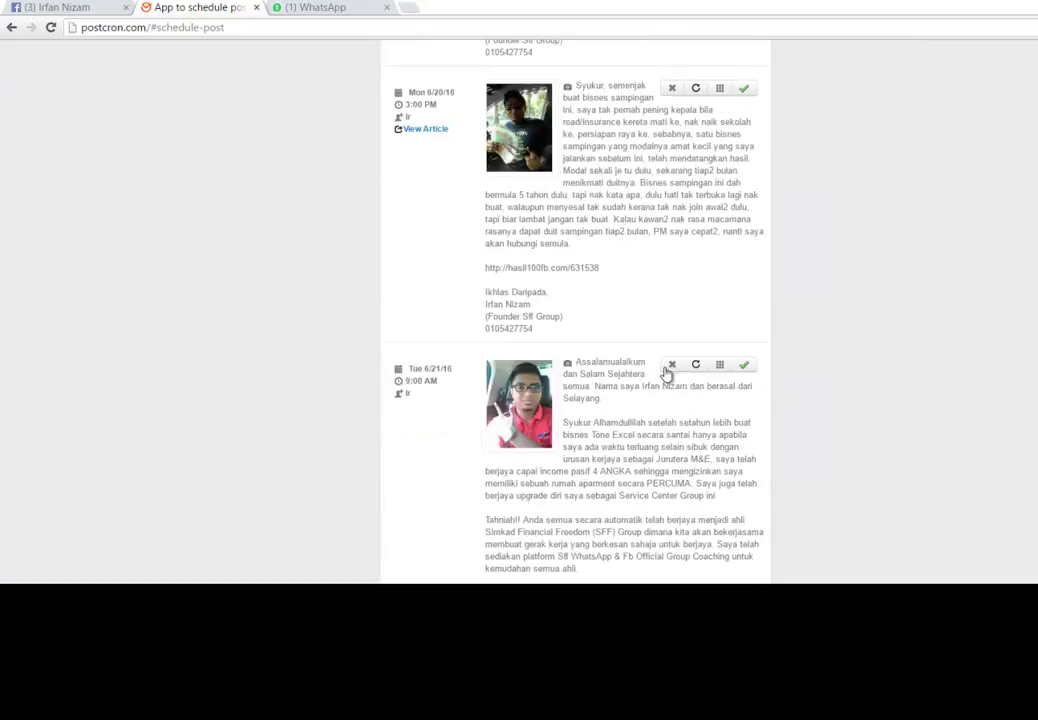
pyautogui.scroll(1, 650, 356)
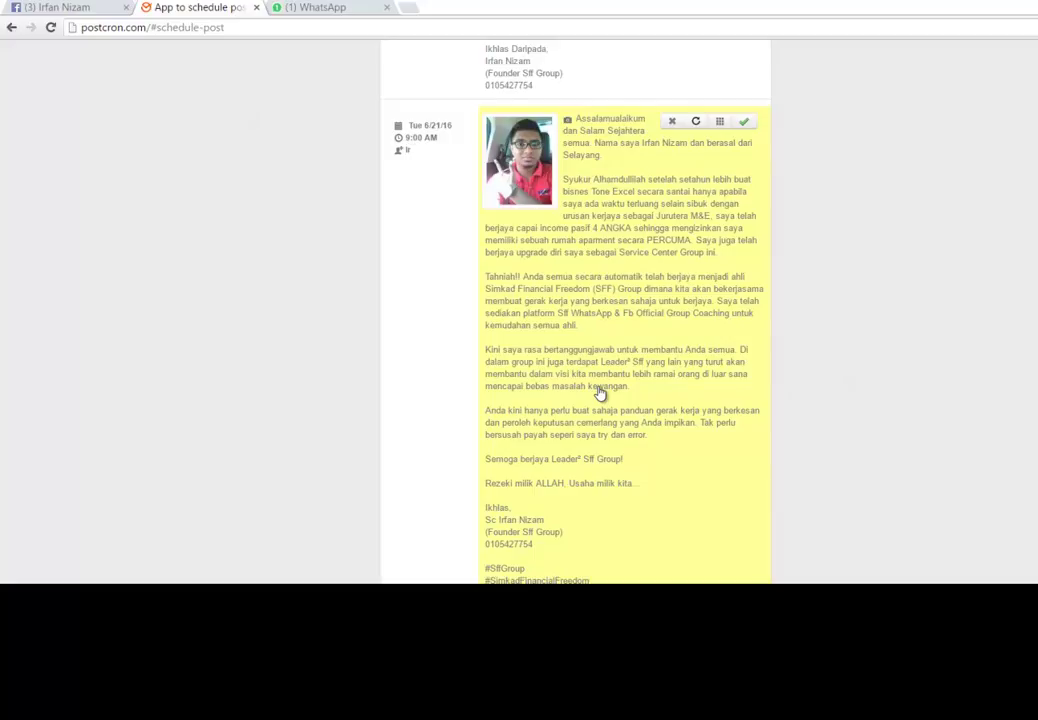
pyautogui.scroll(-3, 600, 393)
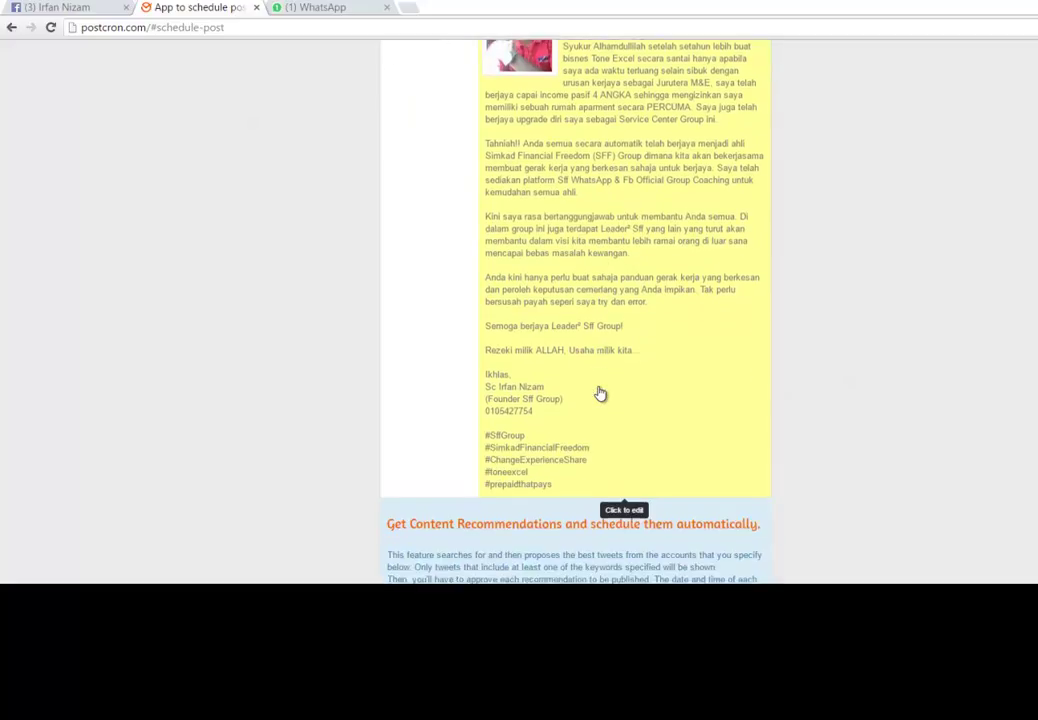
pyautogui.scroll(-2, 650, 440)
pyautogui.scroll(5, 690, 470)
pyautogui.scroll(15, 742, 402)
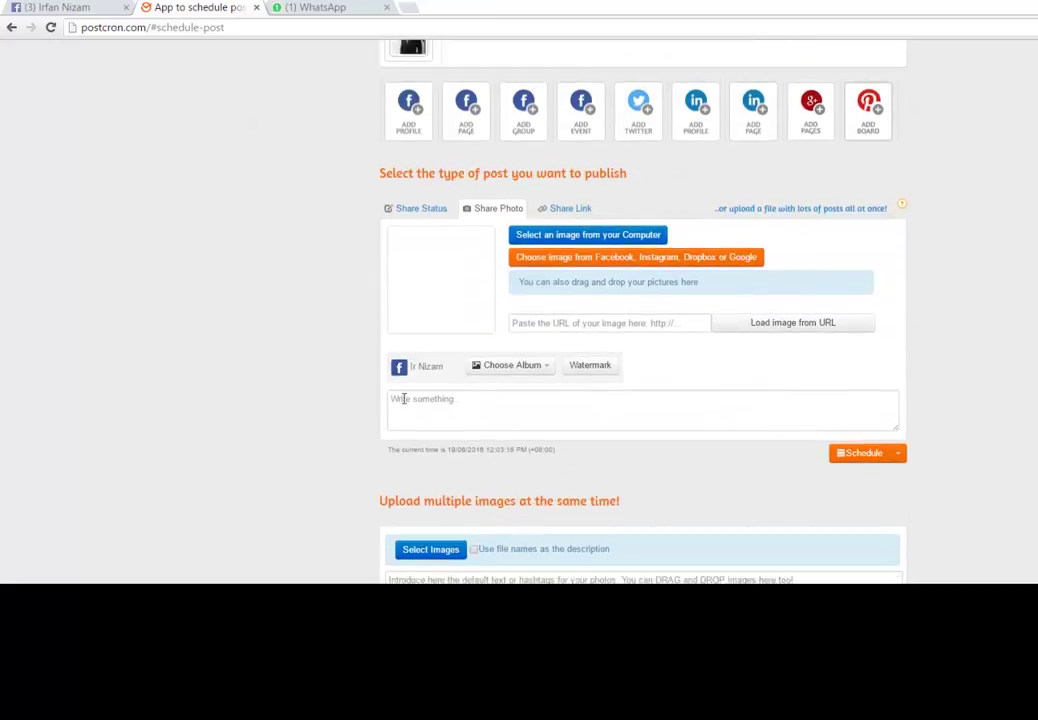
pyautogui.scroll(3, 420, 390)
pyautogui.scroll(-1, 428, 392)
pyautogui.scroll(1, 300, 402)
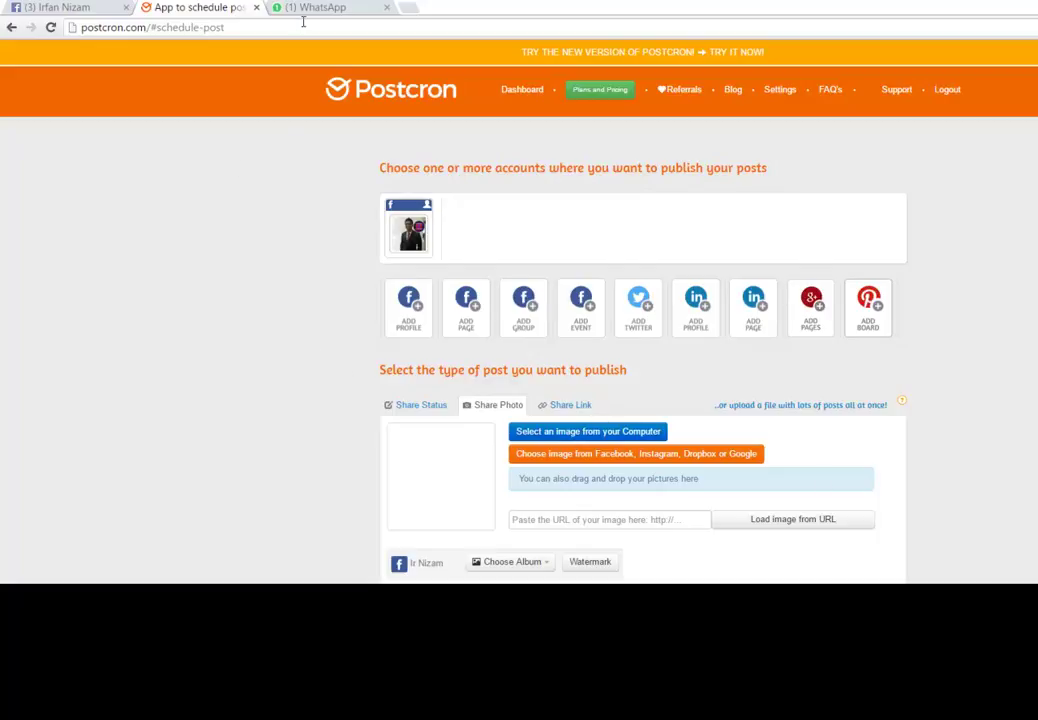
# Step: Switch to WhatsApp Web and look over the 5/21/2016 source message in the 1 Tone Excel chat
pyautogui.click(331, 8)
pyautogui.scroll(4, 549, 415)
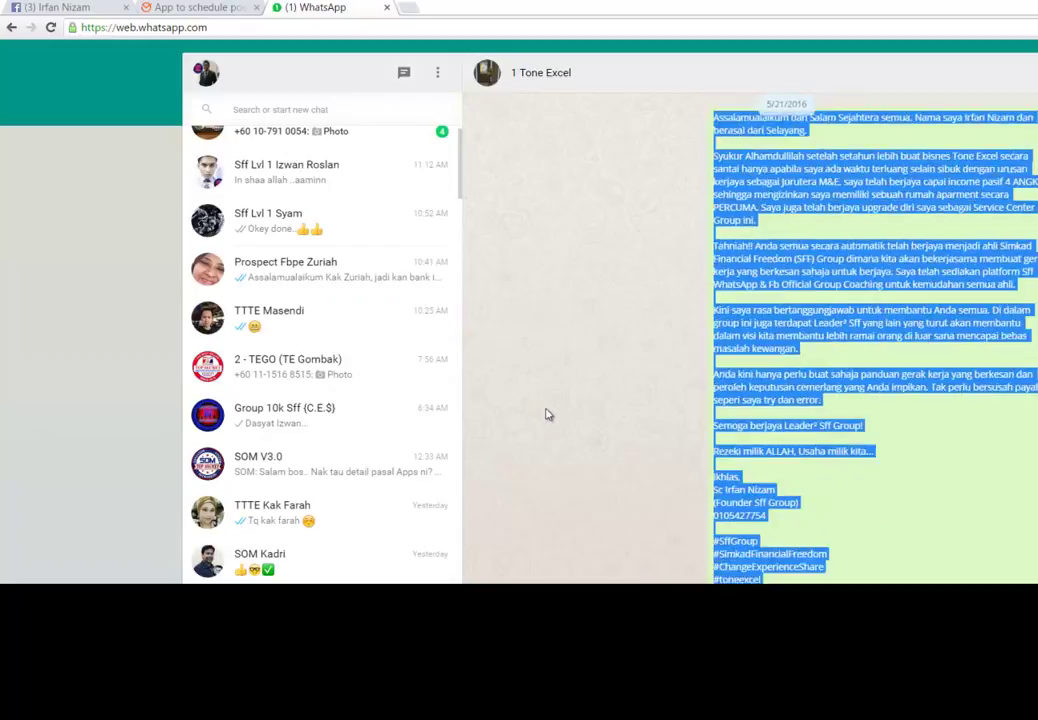
pyautogui.scroll(1, 348, 273)
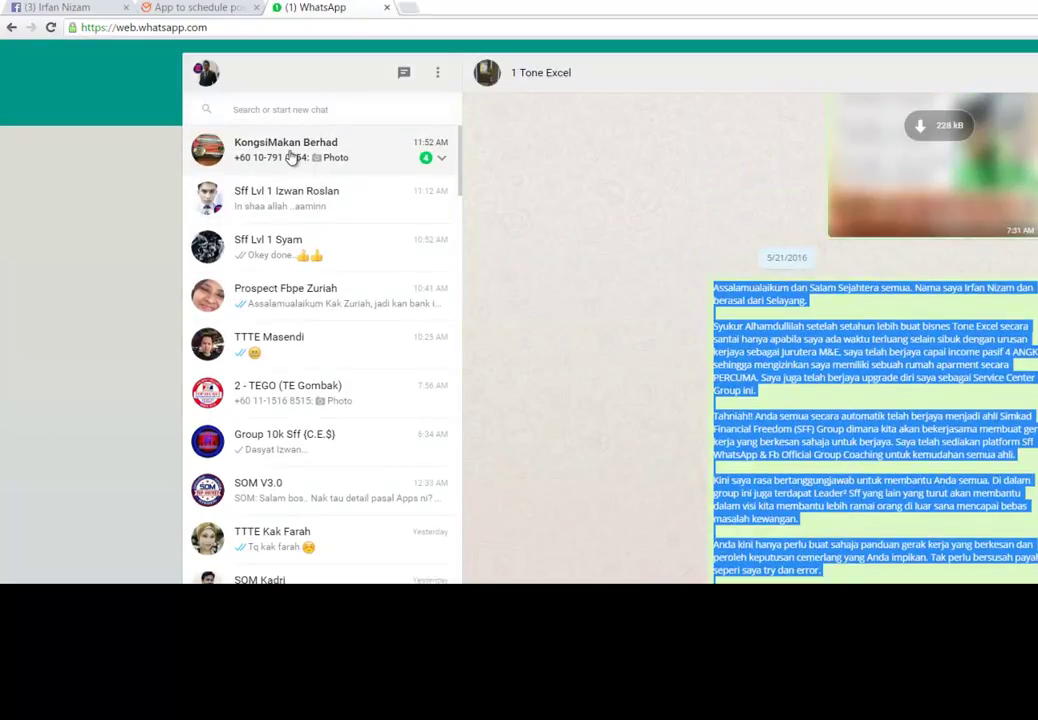
# Step: Switch to the Facebook profile and examine the Intro text beginning "Mentor jana pendapatan pasif", highlighting all of it
pyautogui.click(68, 8)
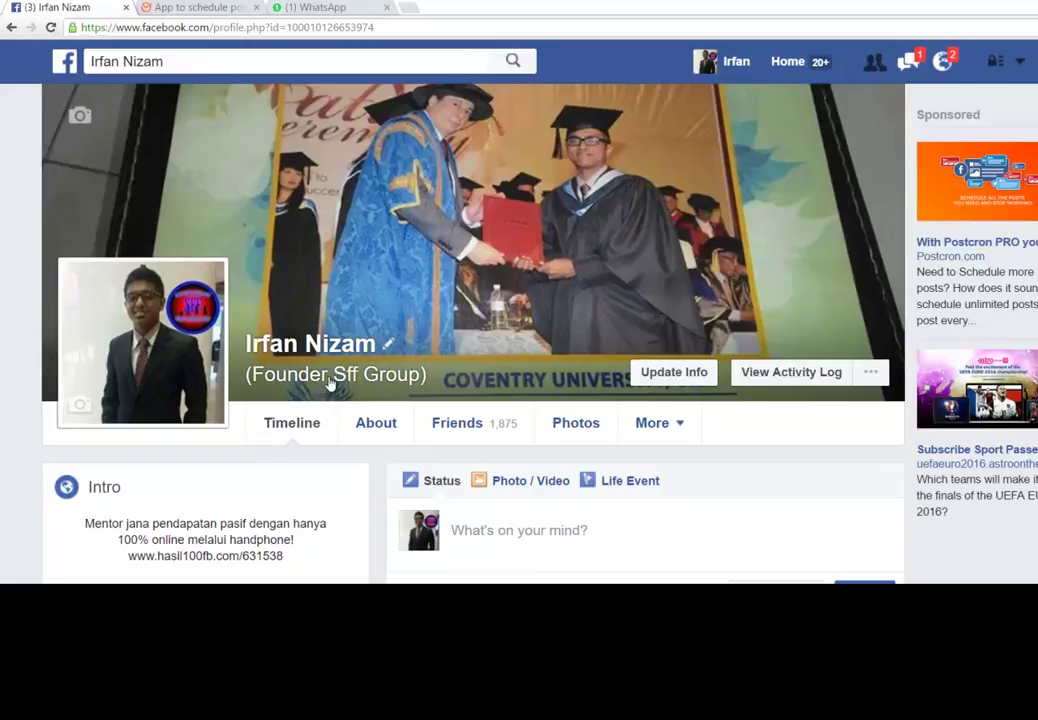
pyautogui.scroll(-1, 333, 380)
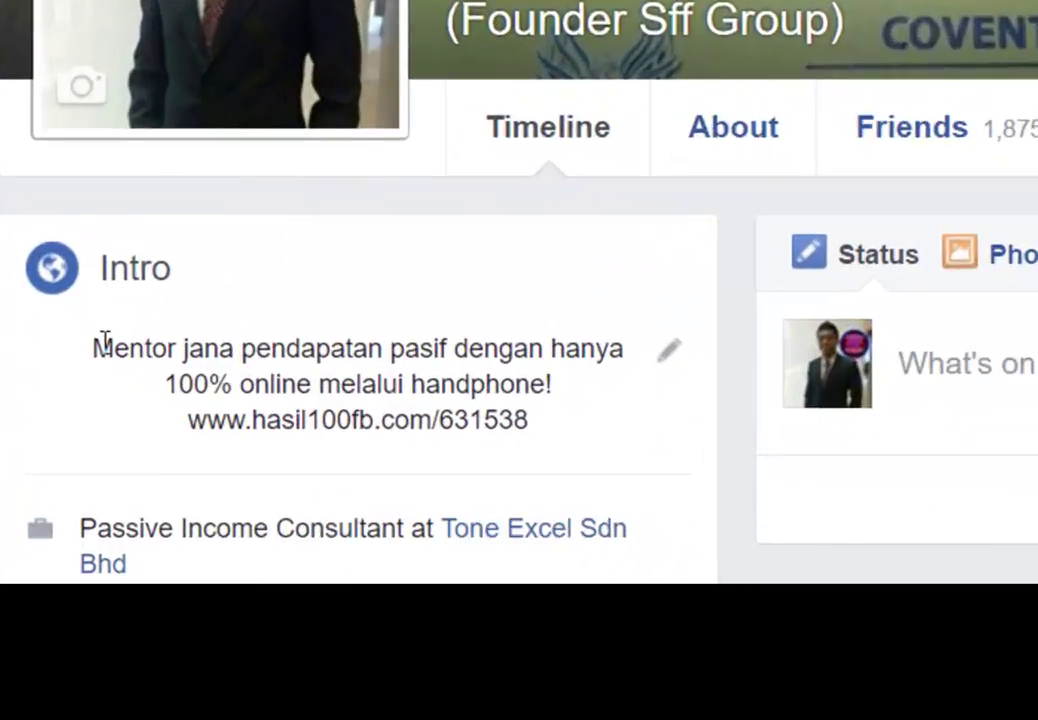
pyautogui.moveTo(86, 456); pyautogui.dragTo(254, 459)
pyautogui.moveTo(498, 335); pyautogui.dragTo(693, 412)
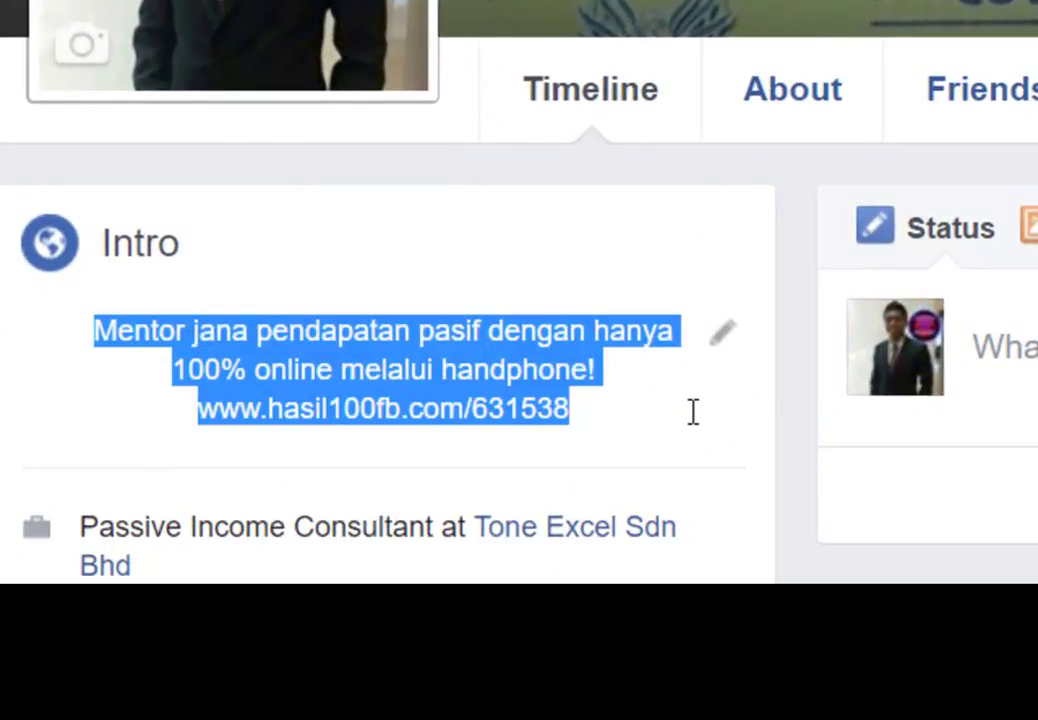
pyautogui.click(667, 447)
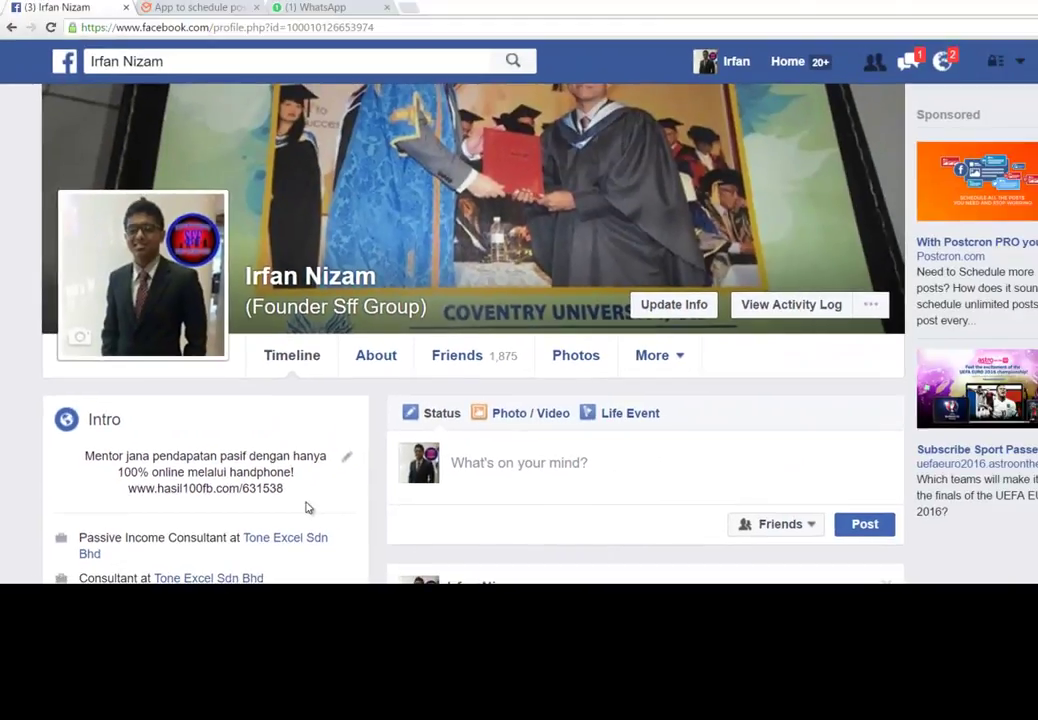
# Step: Examine the profile's work and education details, featured photos and latest PostCron timeline post, highlighting "4 ANGKA" in its text
pyautogui.scroll(-2, 307, 506)
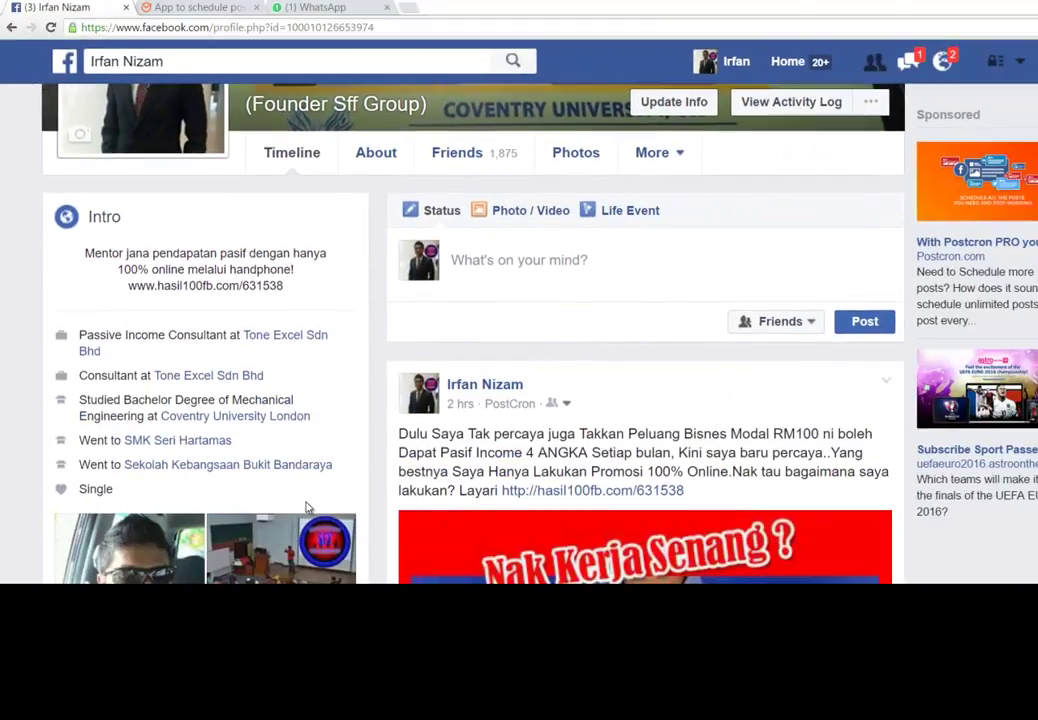
pyautogui.scroll(3, 307, 506)
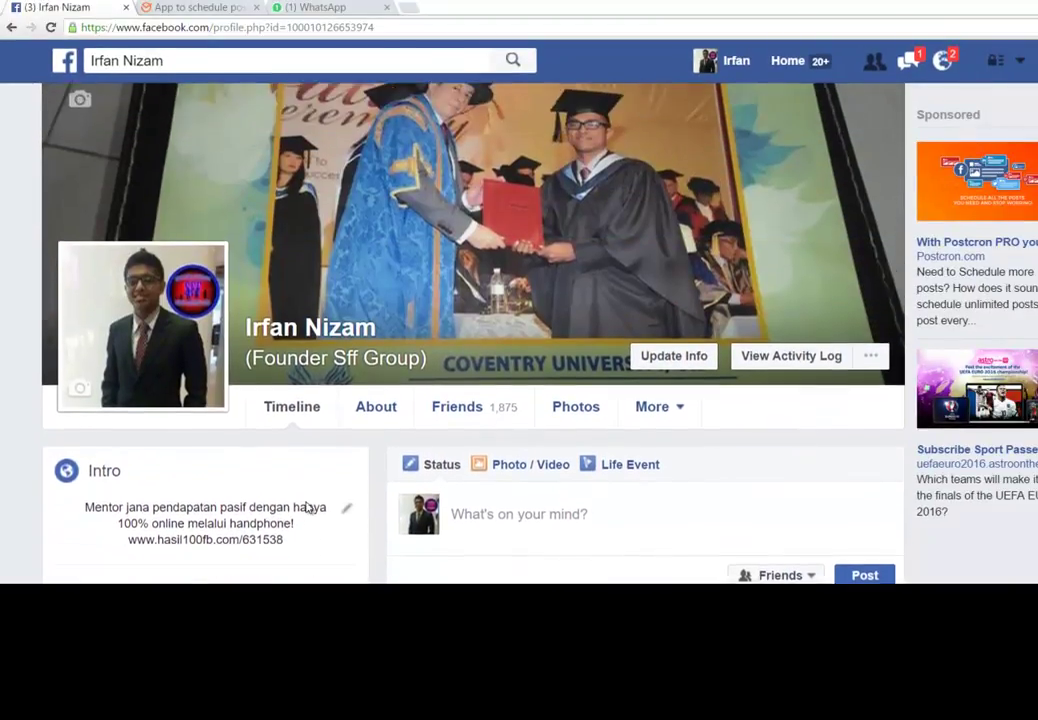
pyautogui.scroll(-1, 307, 506)
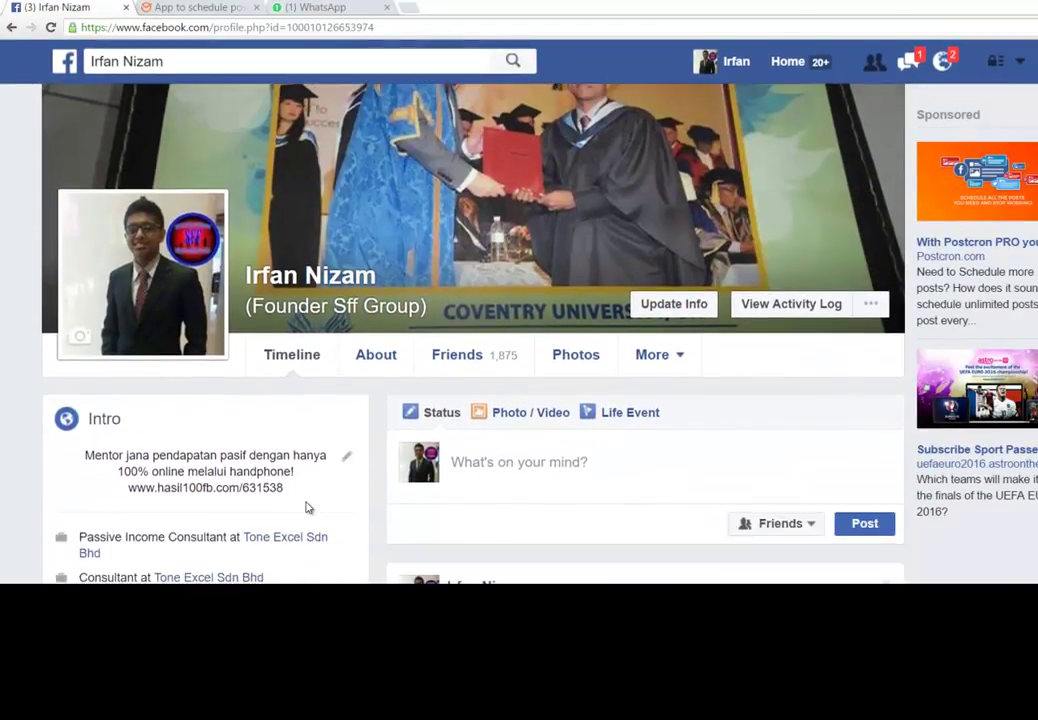
pyautogui.scroll(-2, 307, 506)
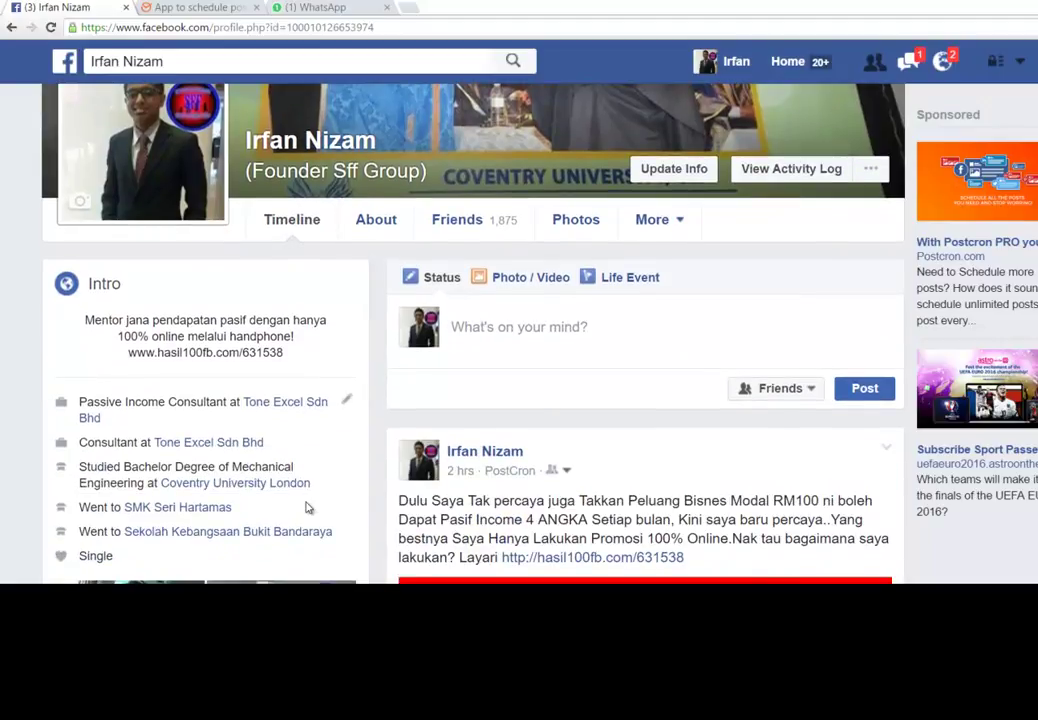
pyautogui.scroll(-1, 307, 506)
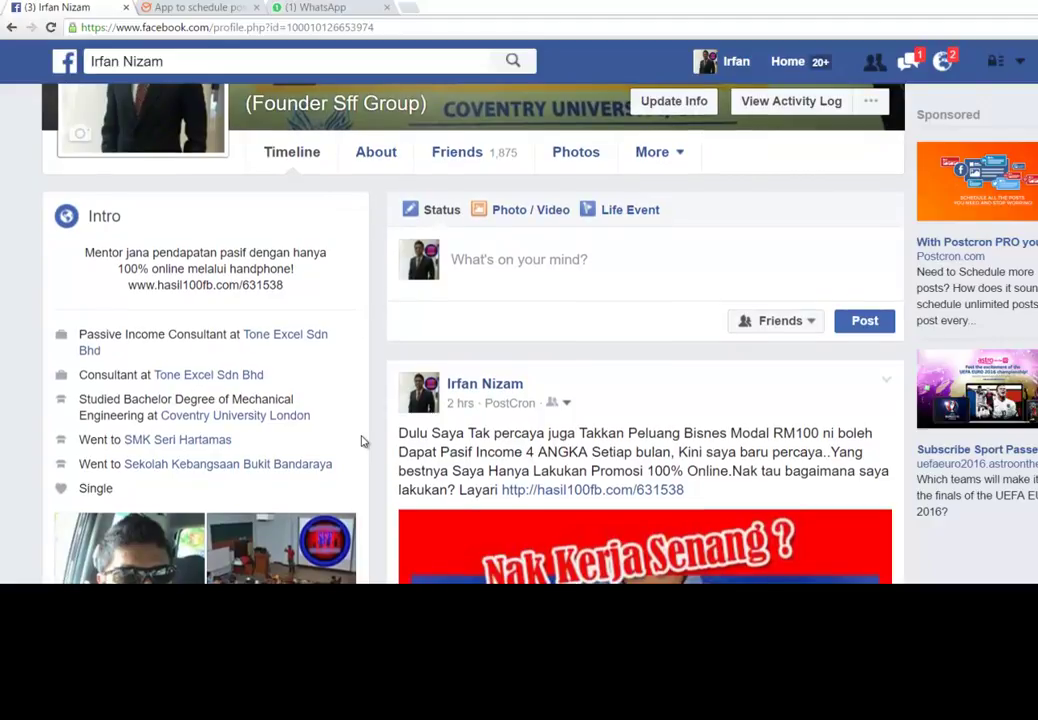
pyautogui.scroll(-1, 363, 441)
pyautogui.scroll(5, 361, 440)
pyautogui.scroll(-3, 363, 442)
pyautogui.scroll(-3, 365, 444)
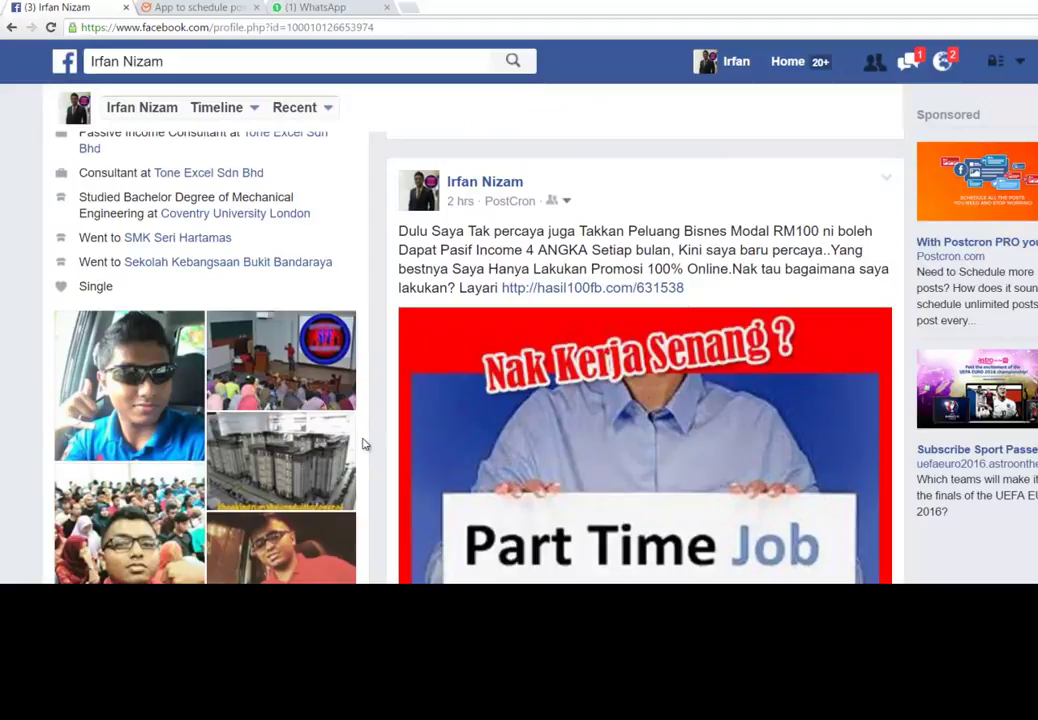
pyautogui.moveTo(526, 250); pyautogui.dragTo(588, 250)
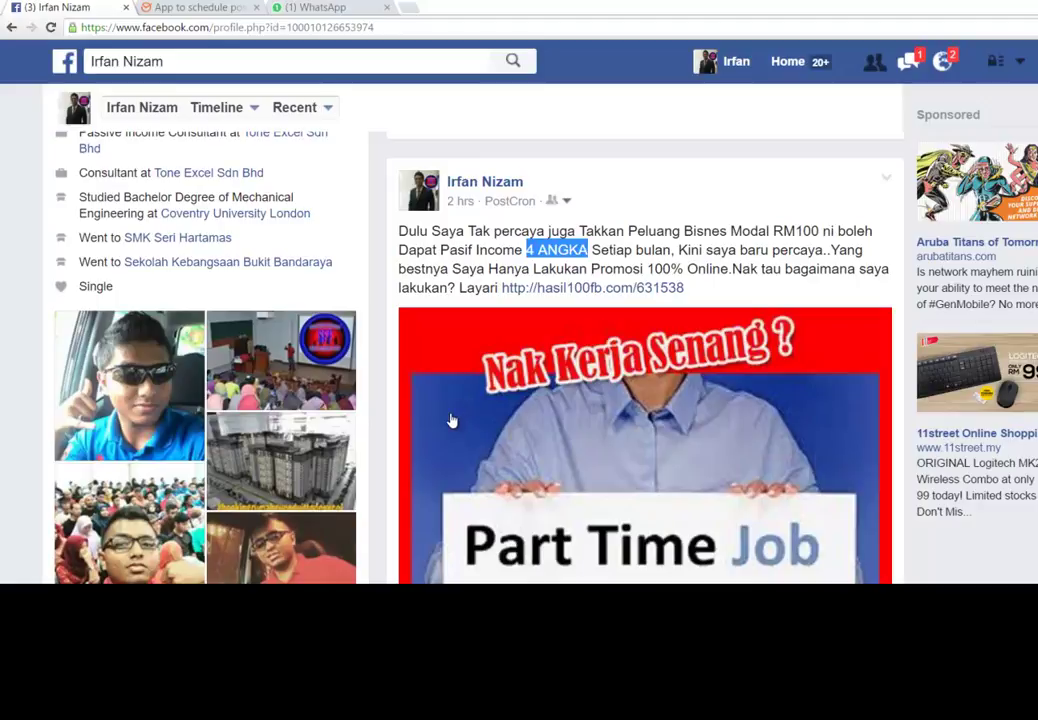
pyautogui.scroll(-1, 451, 421)
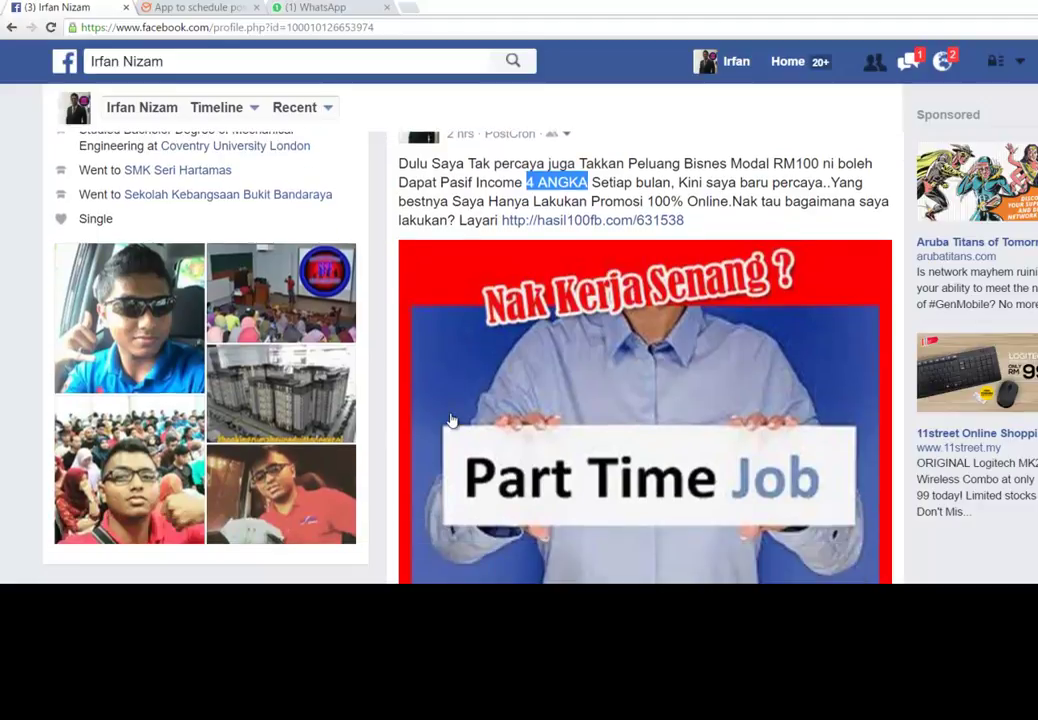
pyautogui.scroll(1, 451, 421)
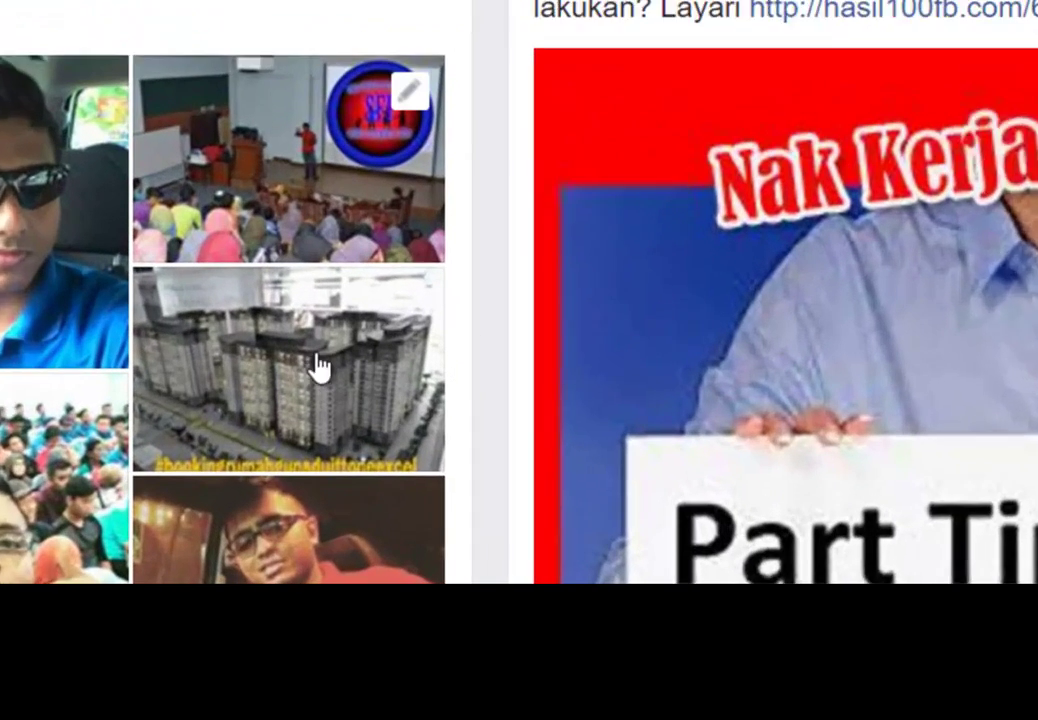